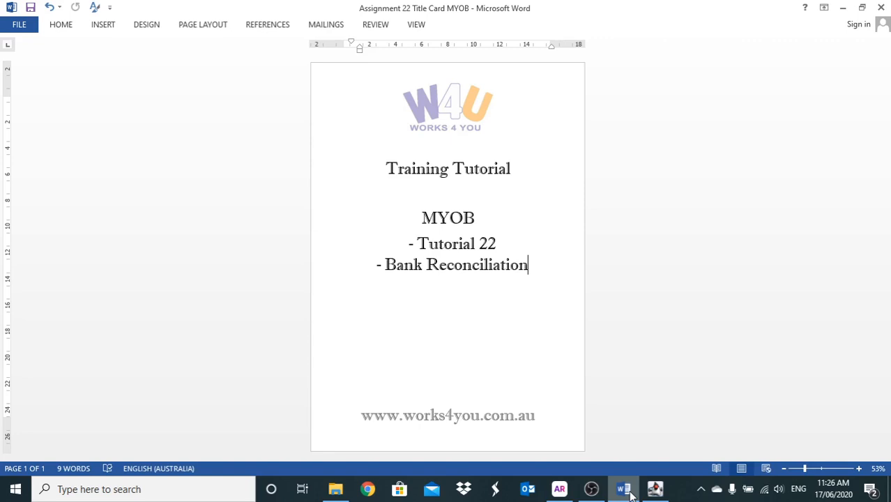
- Switch to MYOB AccountRight, close the Accounts List and open Reconcile Accounts from the Banking command centre
left_click(560, 490)
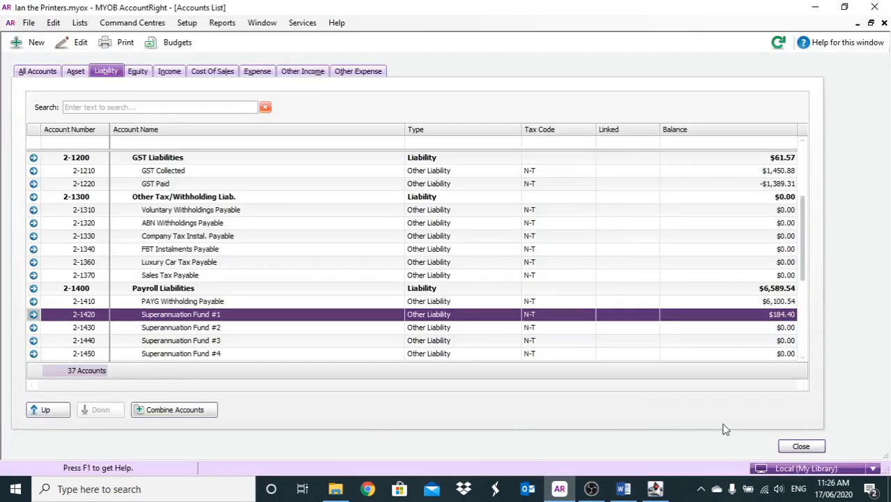
left_click(798, 448)
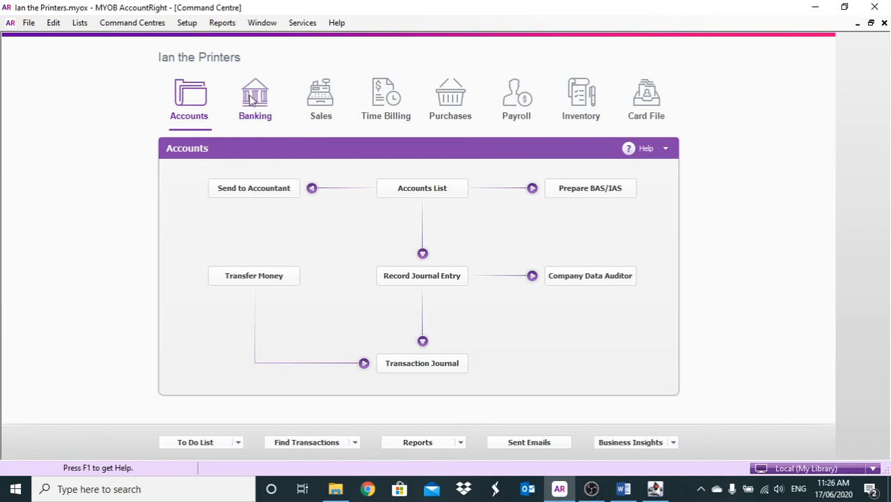
left_click(254, 99)
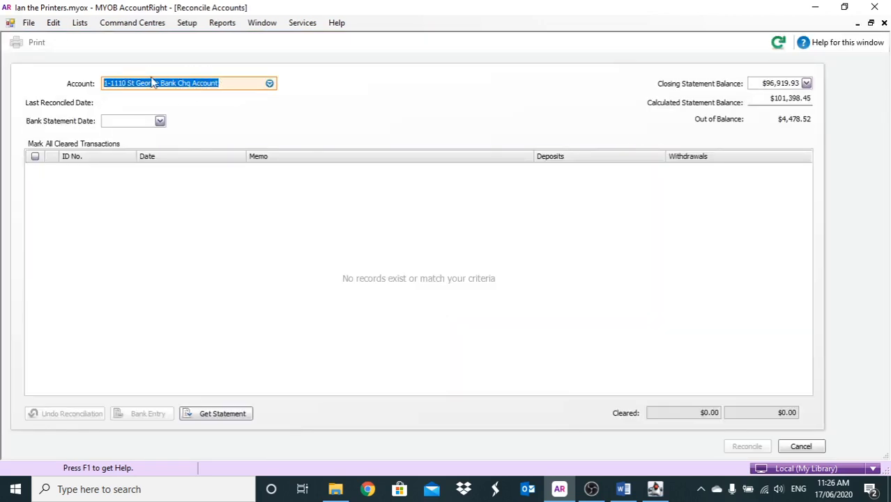
- Choose PAYG Withholding Payable as the account to reconcile
left_click(269, 84)
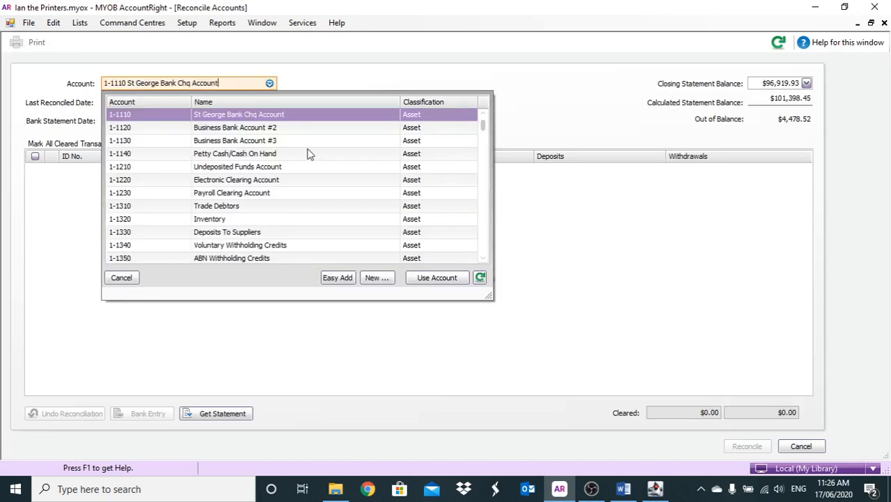
scroll(309, 155, "down", 1)
scroll(309, 154, "down", 1)
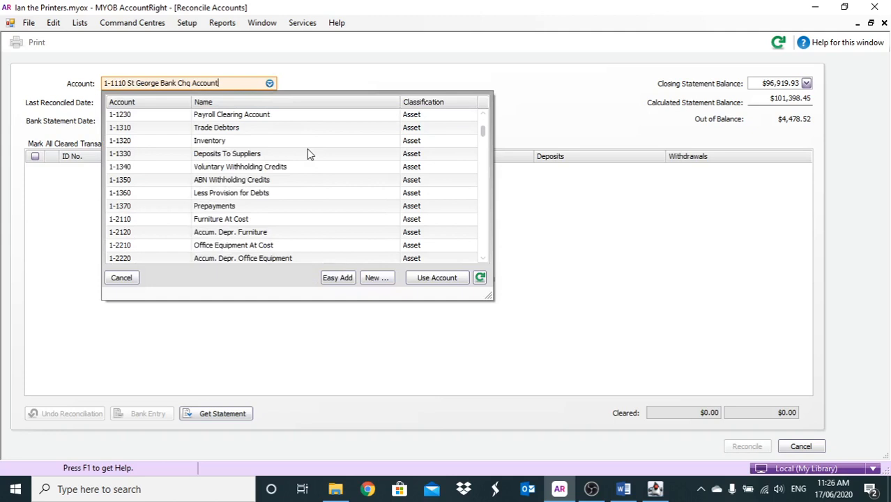
scroll(308, 155, "down", 2)
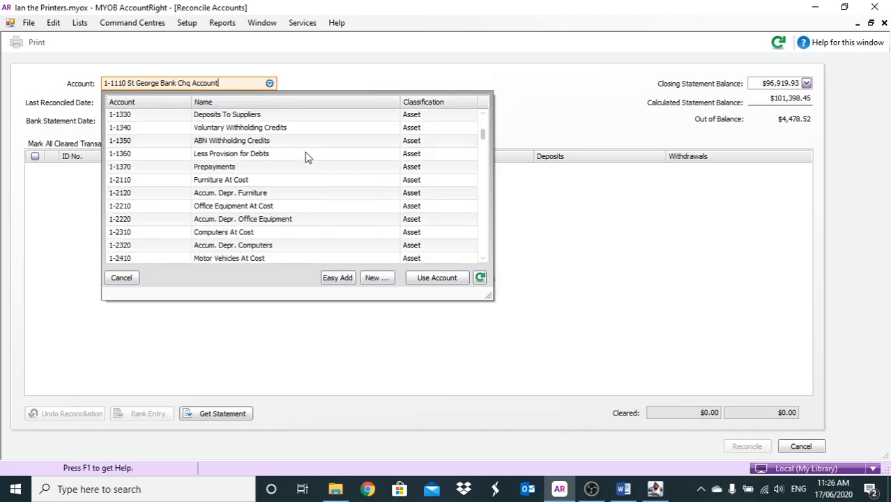
scroll(308, 157, "down", 7)
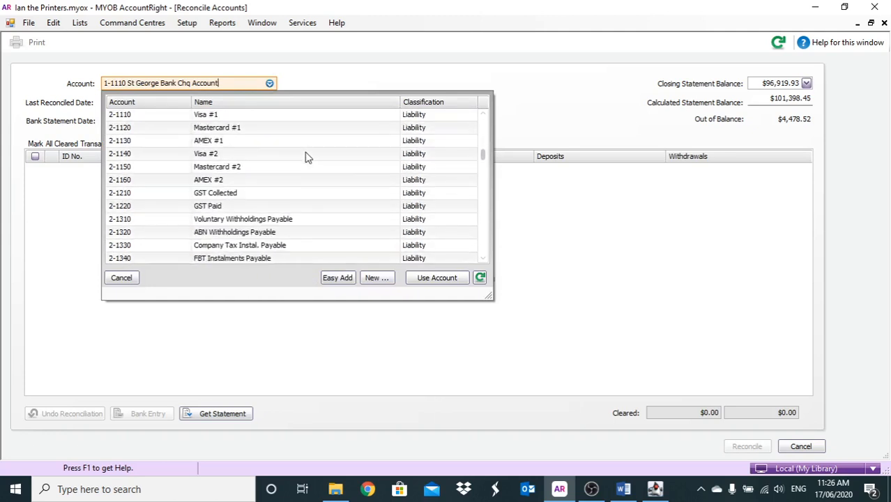
scroll(307, 157, "down", 1)
left_click(209, 209)
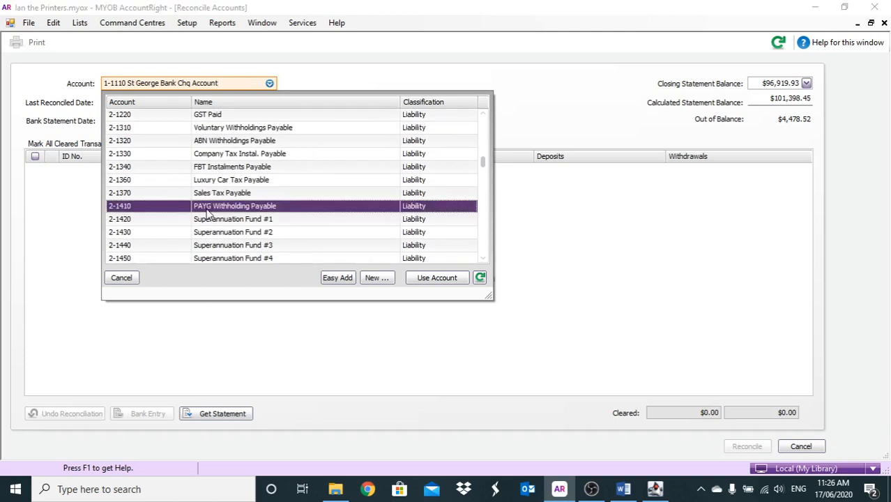
double_click(207, 209)
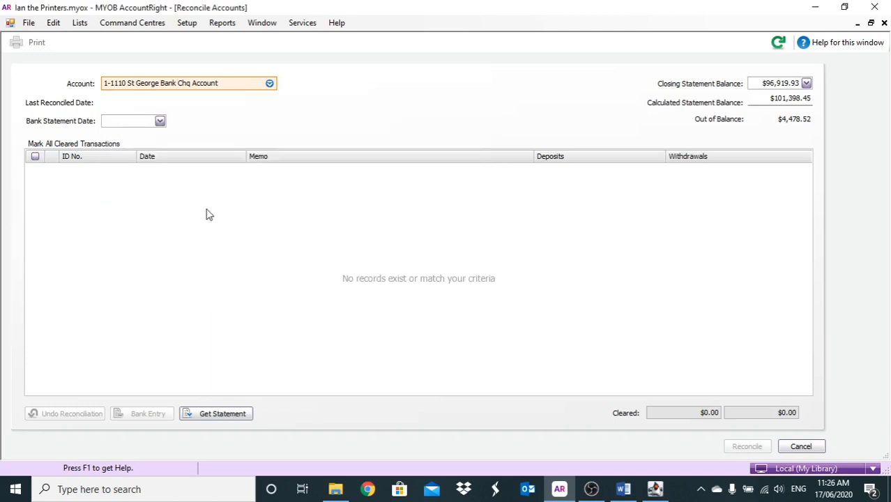
- Set the bank statement date to 19/06/2020 for the PAYG Withholding Payable account and accept the future date
left_click(143, 120)
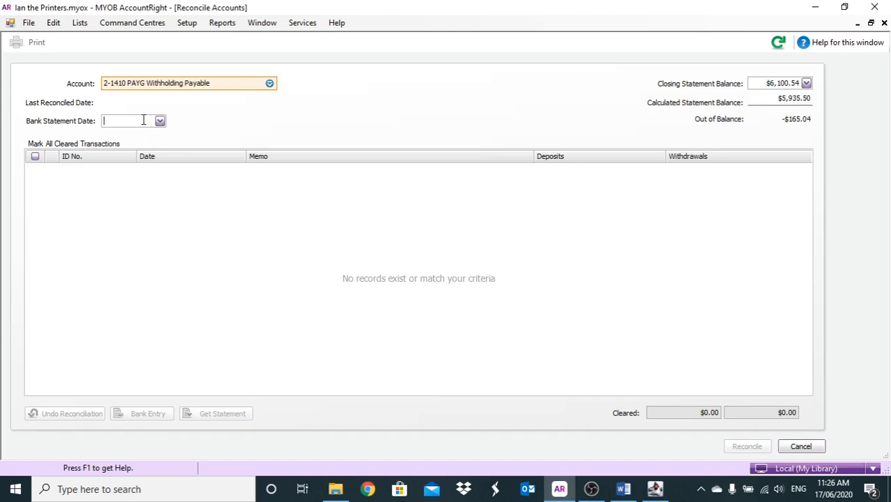
type("19/06/2020")
key("slash")
key("Tab")
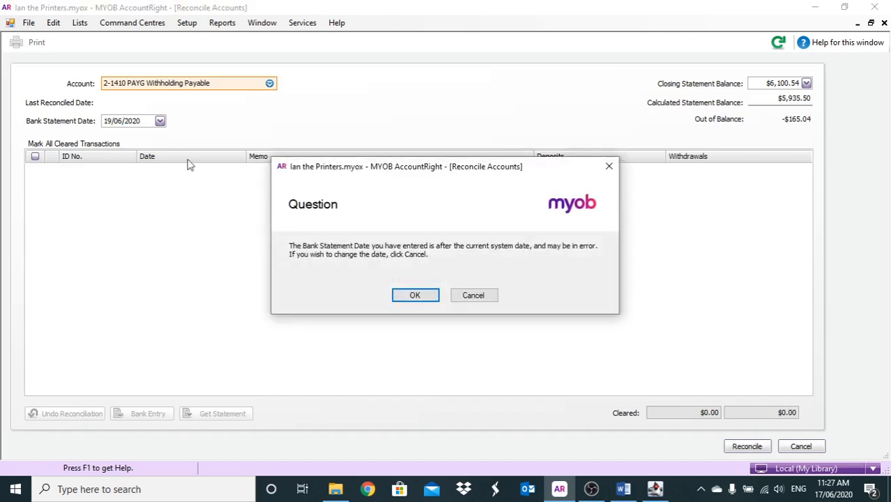
left_click(405, 295)
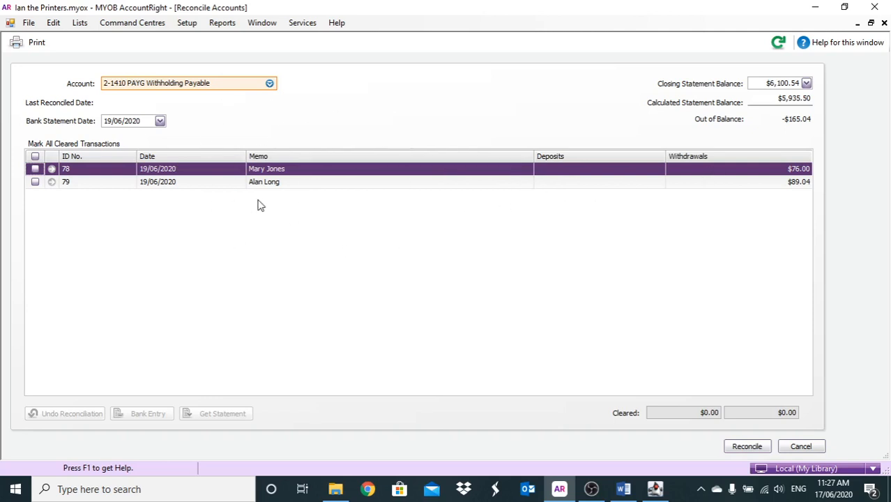
- Change the account to St George Bank Chq Account and set the bank statement date to 17/06/2020
left_click(270, 84)
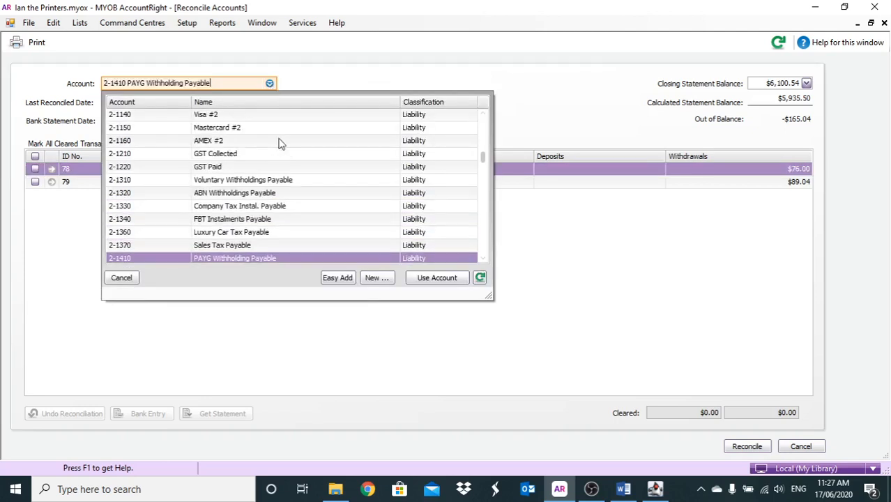
scroll(281, 143, "up", 15)
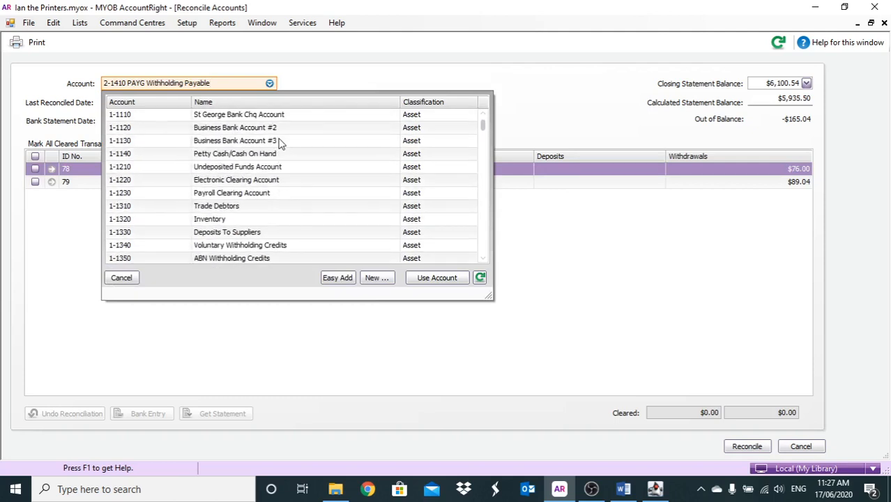
double_click(245, 116)
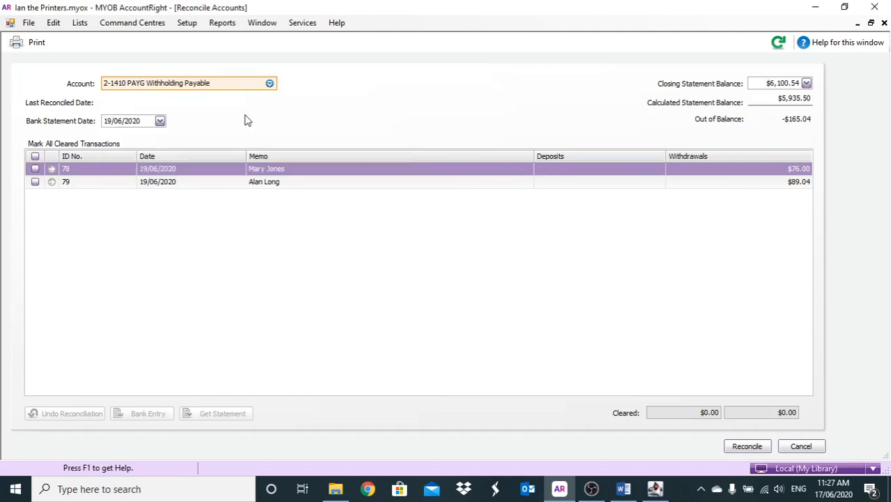
left_click(144, 120)
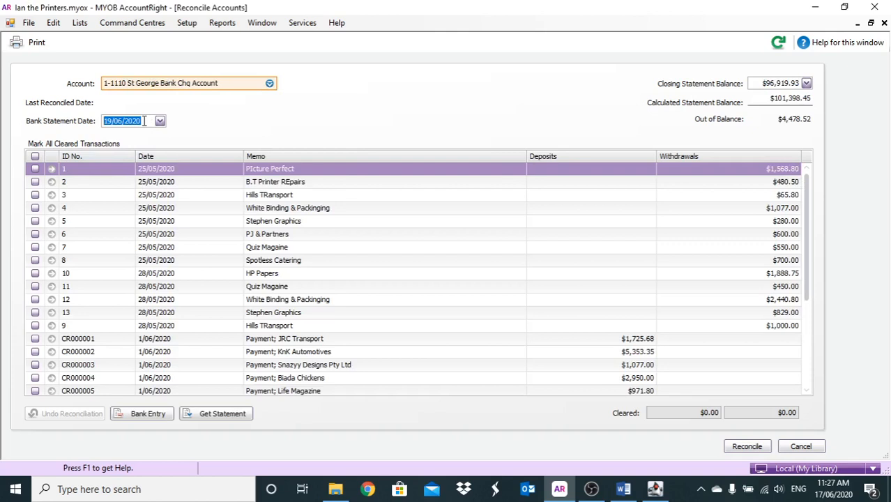
type("17")
key("Tab")
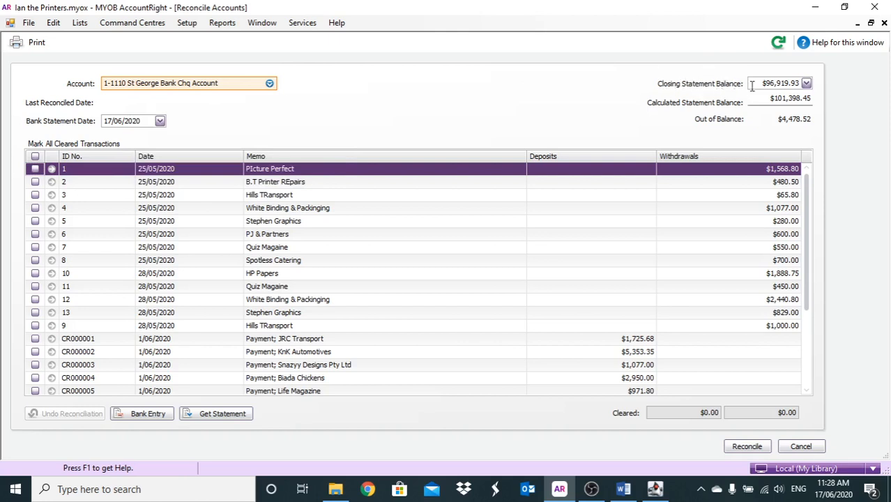
- Set the closing statement balance to $103,773.13
left_click_drag(760, 84, 805, 87)
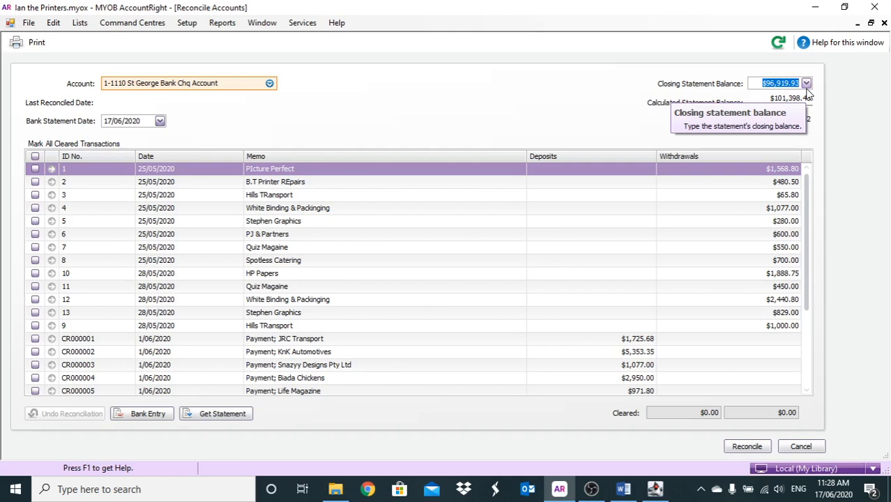
type("103,773.13")
key("Tab")
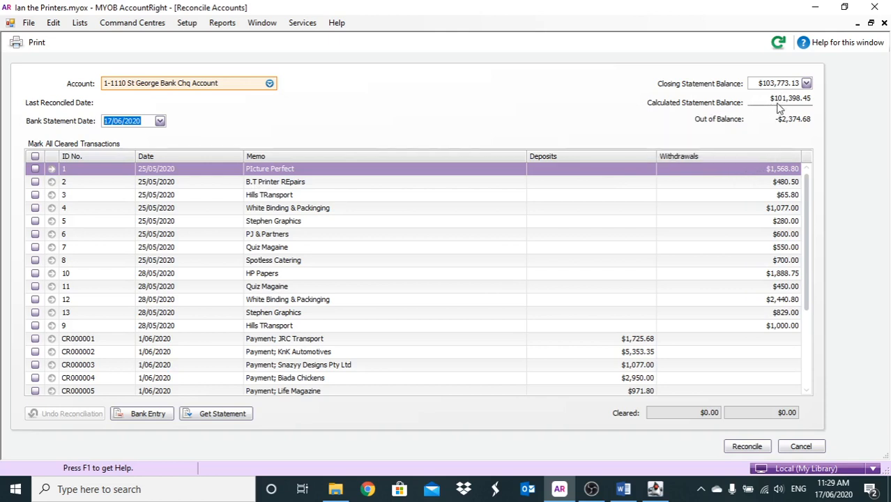
- Review the transaction list and mark withdrawals 1 (PIcture Perfect), 9 (Hills TRansport) and 2 (B.T Printer REpairs) as cleared
scroll(792, 259, "down", 3)
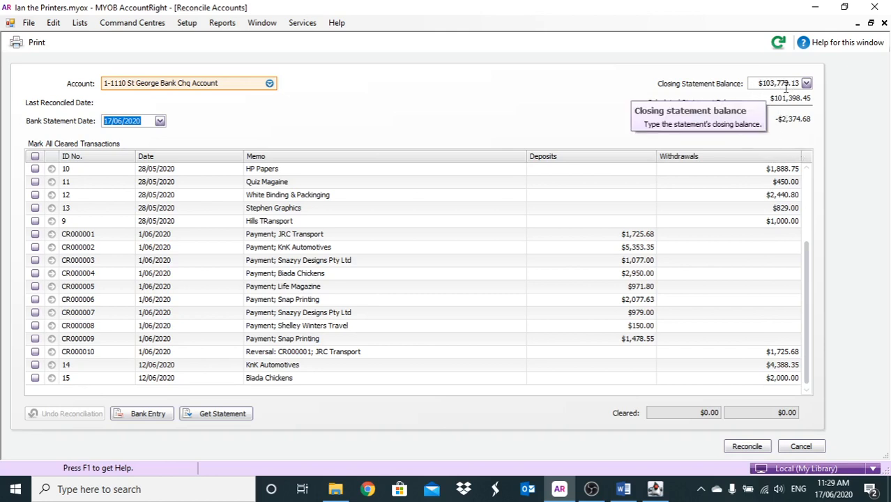
left_click(806, 180)
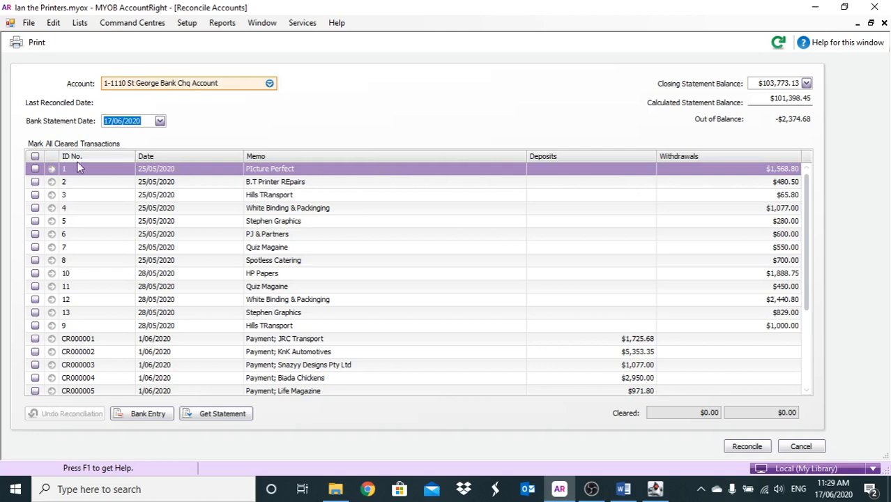
left_click(35, 170)
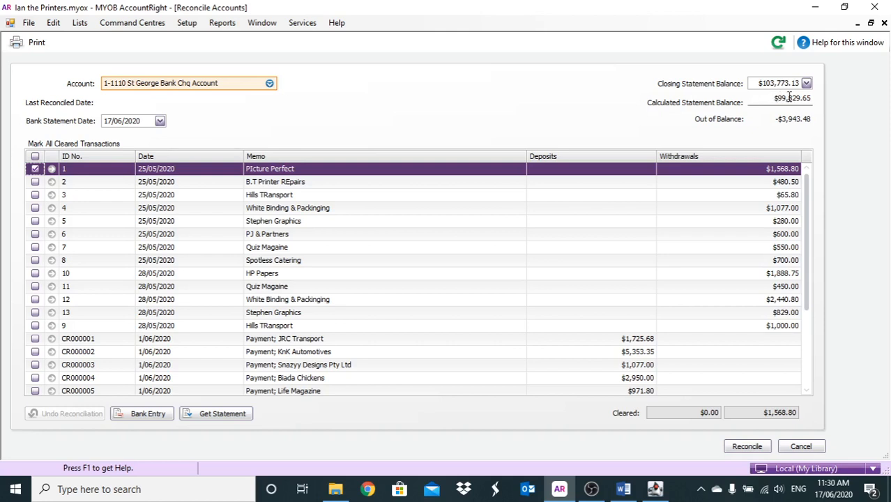
mouse_move(783, 96)
left_click(35, 326)
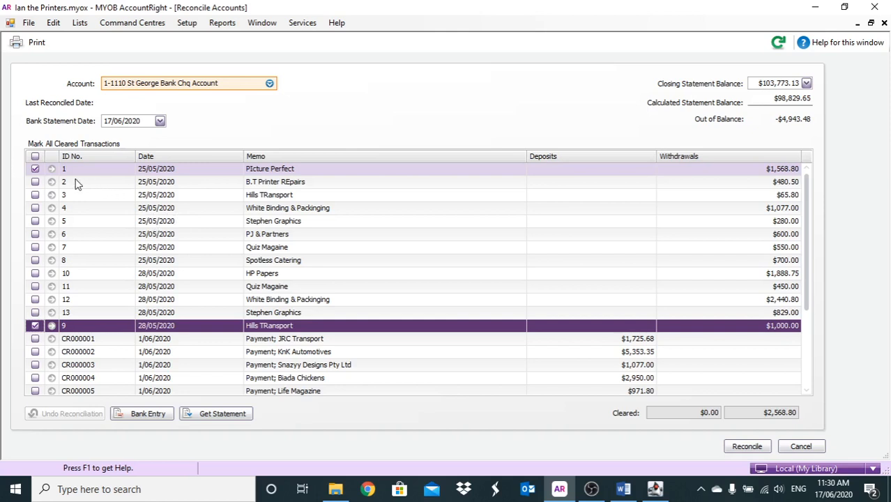
left_click(35, 182)
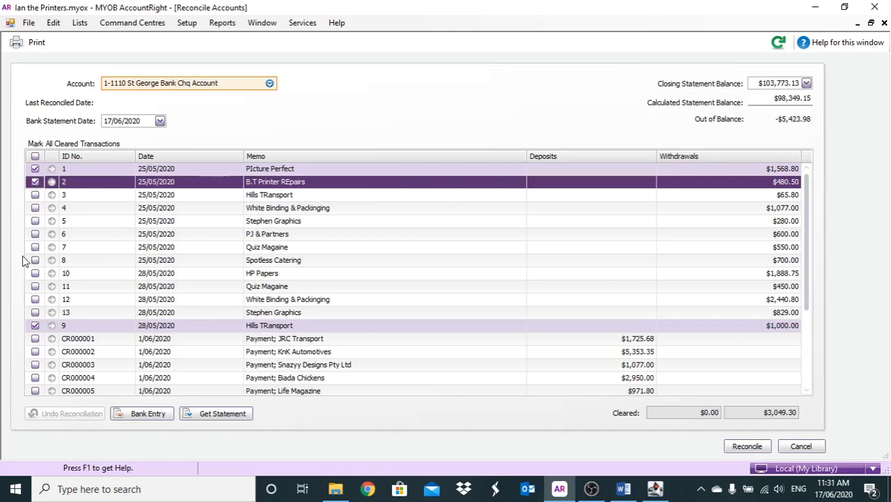
- Mark withdrawals 10 (HP Papers), 3 (Hills TRansport) and 11 (Quiz Magaine) as cleared
left_click(35, 286)
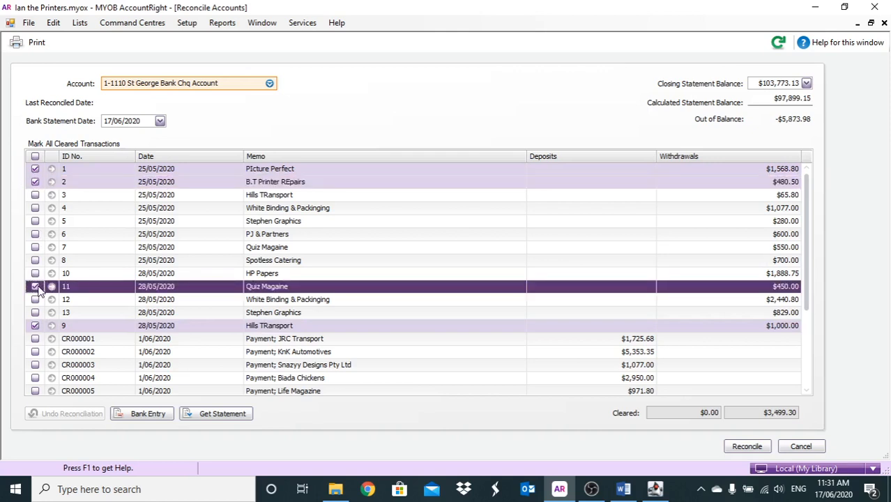
left_click(35, 287)
left_click(36, 274)
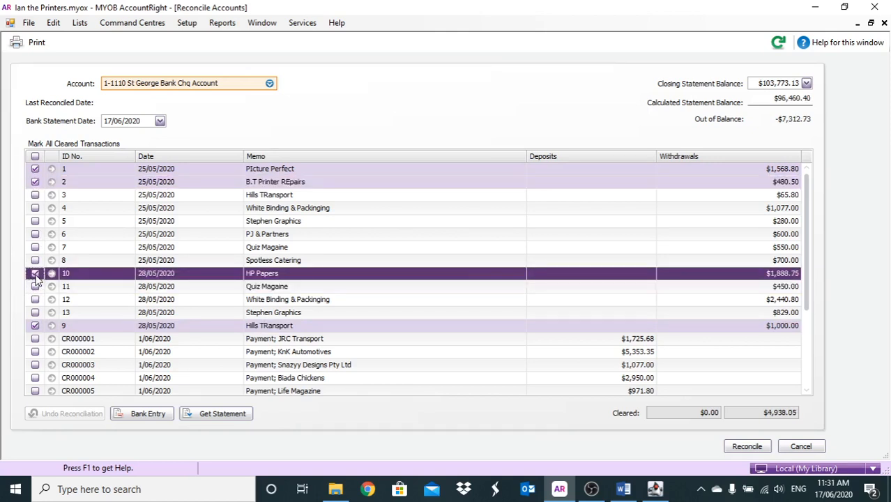
left_click(36, 196)
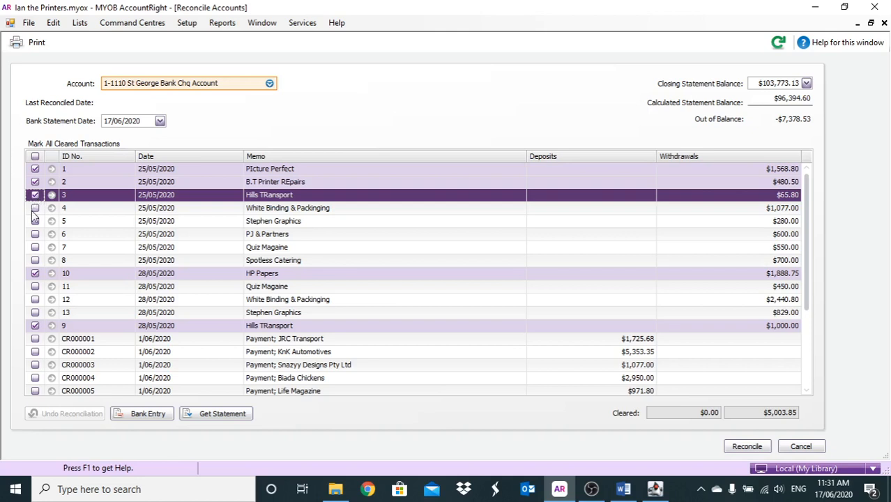
left_click(37, 287)
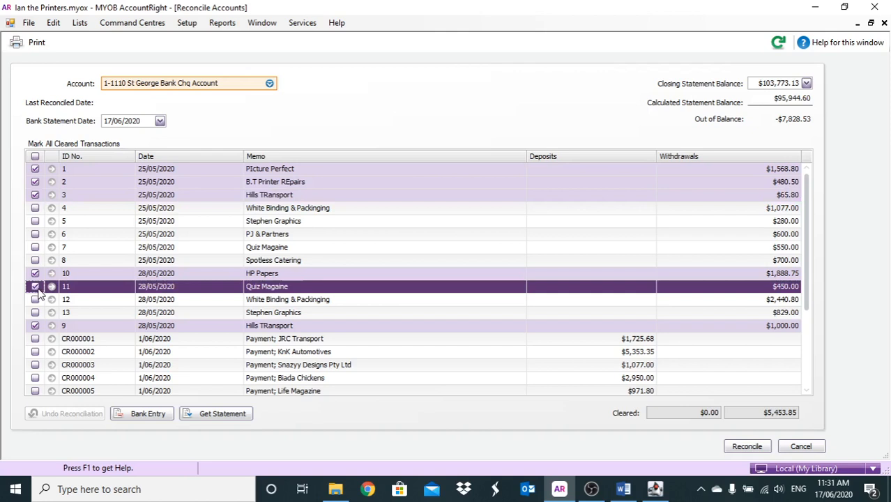
- Mark withdrawals 4 and 12 (White Binding & Packinging), 5 and 13 (Stephen Graphics) and 6 (PJ & Partners) as cleared
left_click(36, 208)
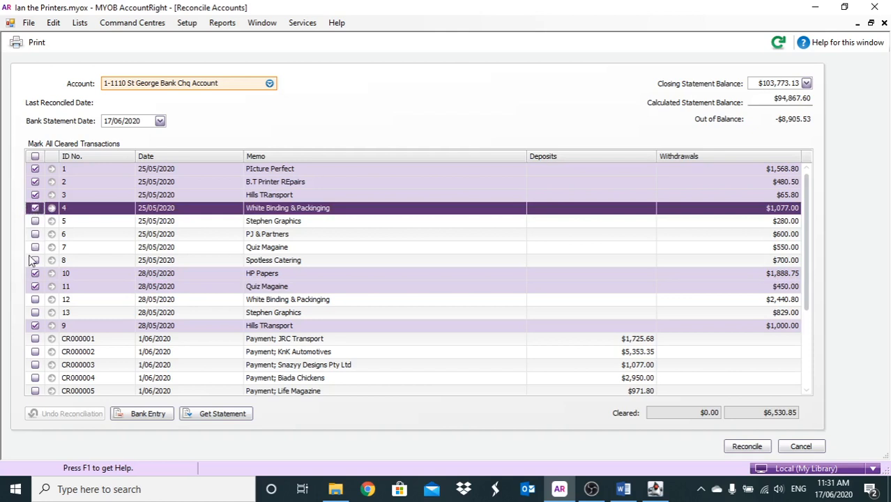
left_click(35, 300)
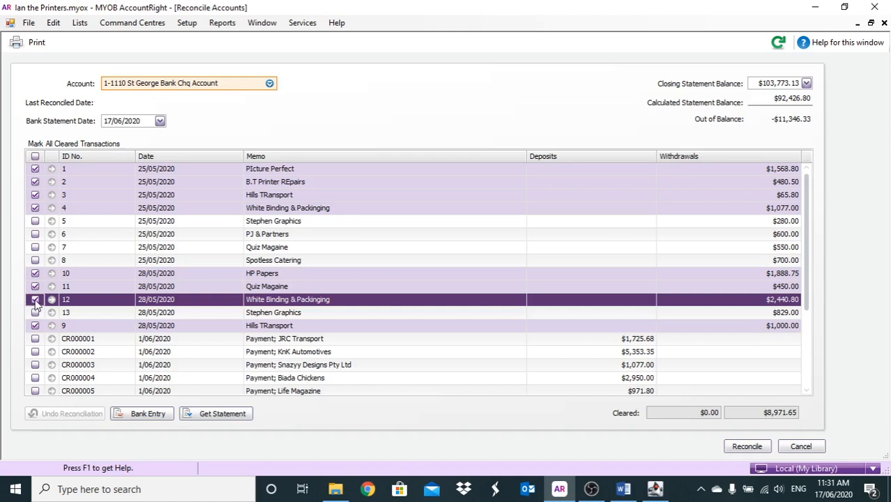
left_click(35, 221)
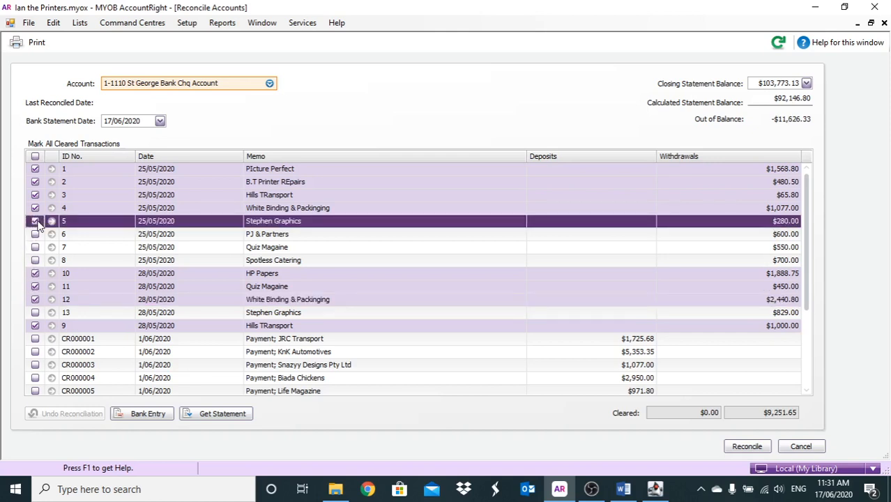
left_click(35, 313)
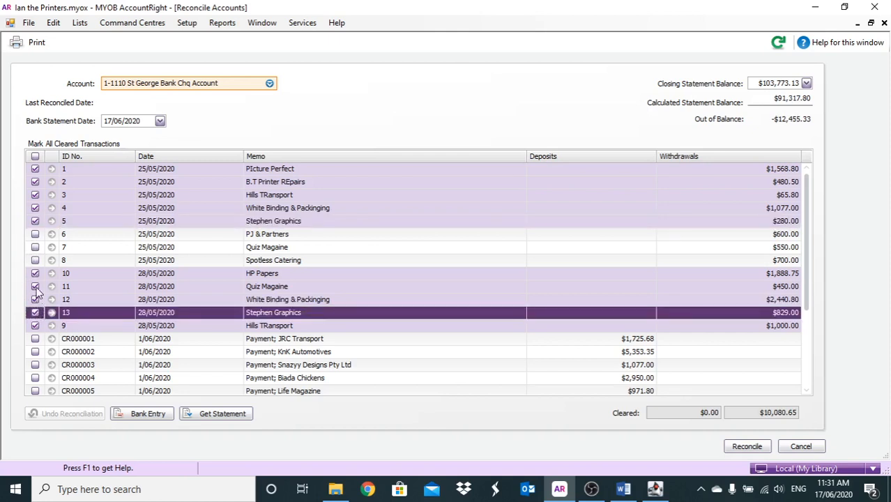
left_click(35, 234)
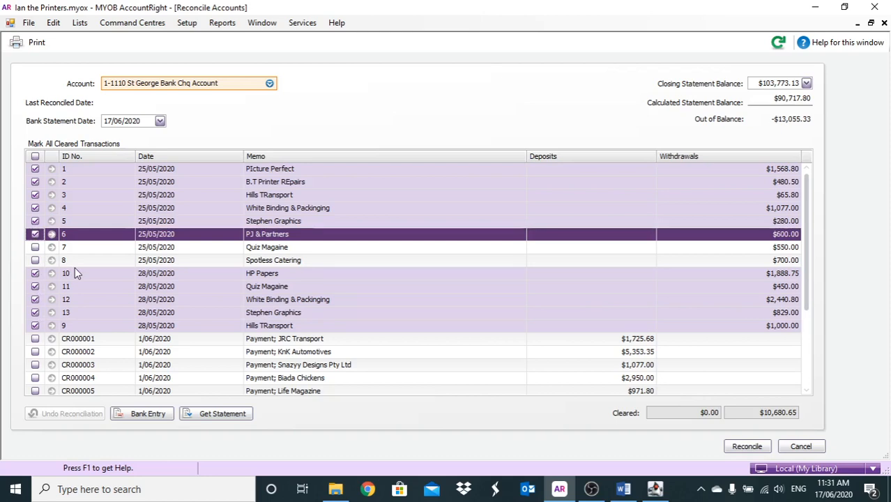
scroll(75, 267, "down", 3)
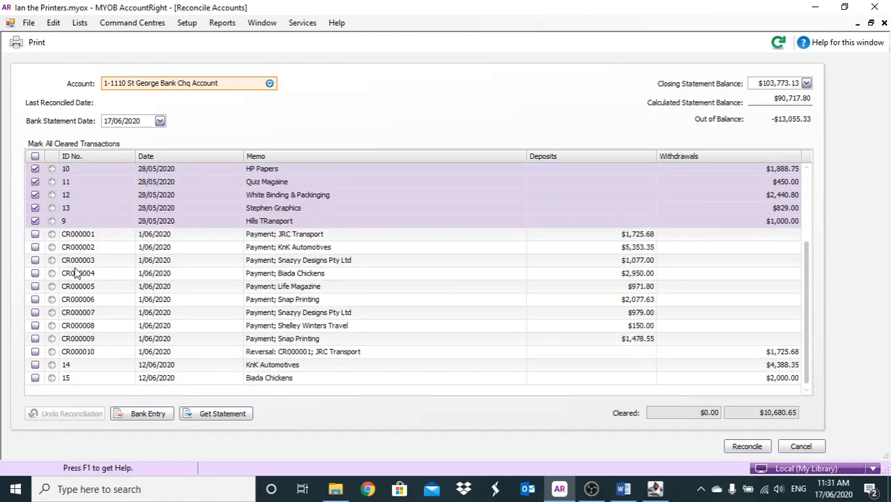
scroll(75, 273, "up", 3)
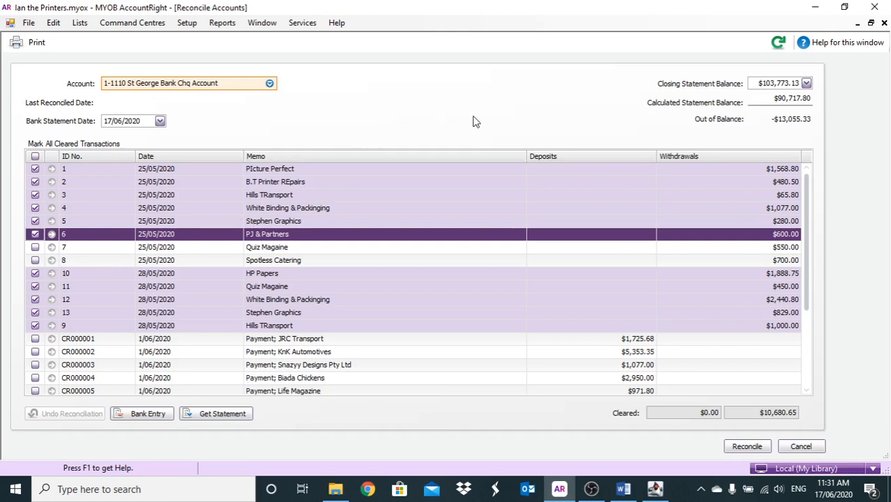
- Start a Spend Money transaction from the reconciliation with the memo "public liability insurance"
right_click(536, 110)
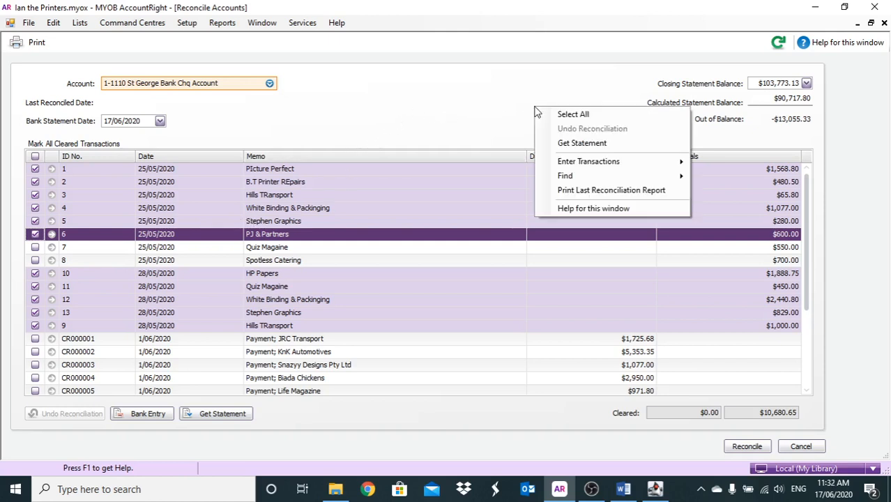
mouse_move(584, 161)
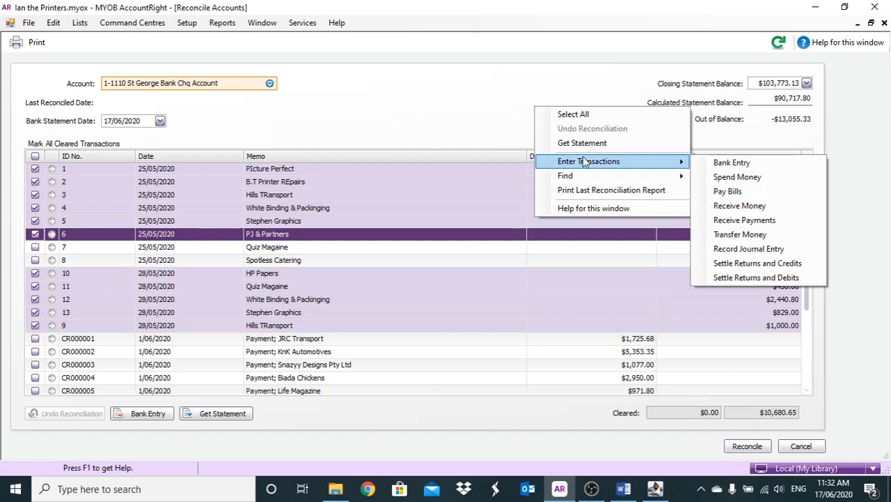
left_click(719, 178)
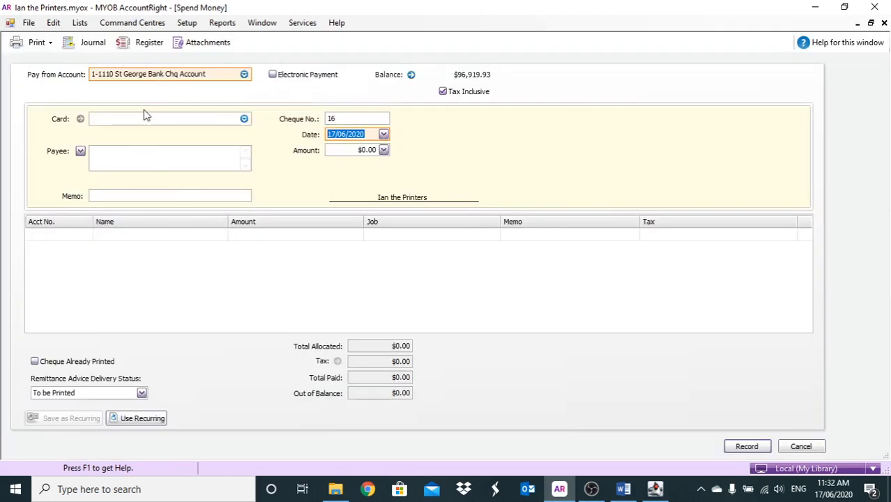
left_click(126, 194)
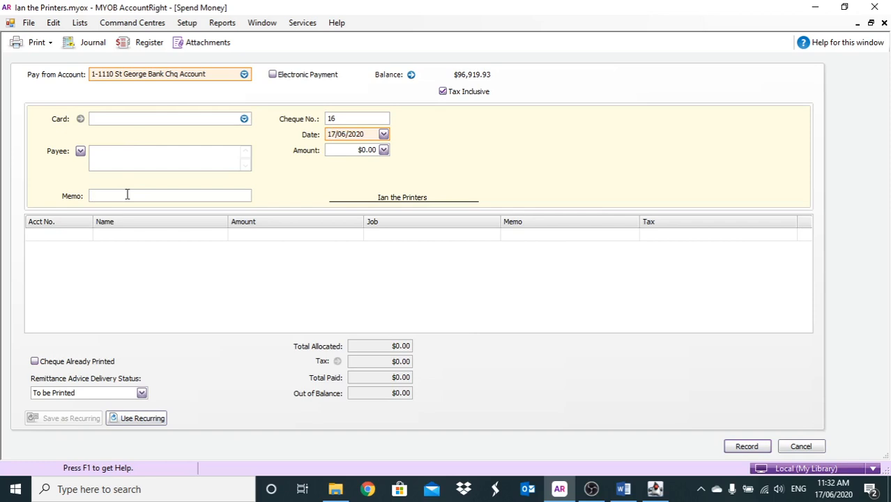
type("public lian")
key("BackSpace")
type("bilityu")
key("BackSpace")
type("insurance")
- Set the payment's cheque number to DD, its date to 10/06/2020 and its amount to $146.00
left_click(348, 119)
type("DD")
left_click(368, 133)
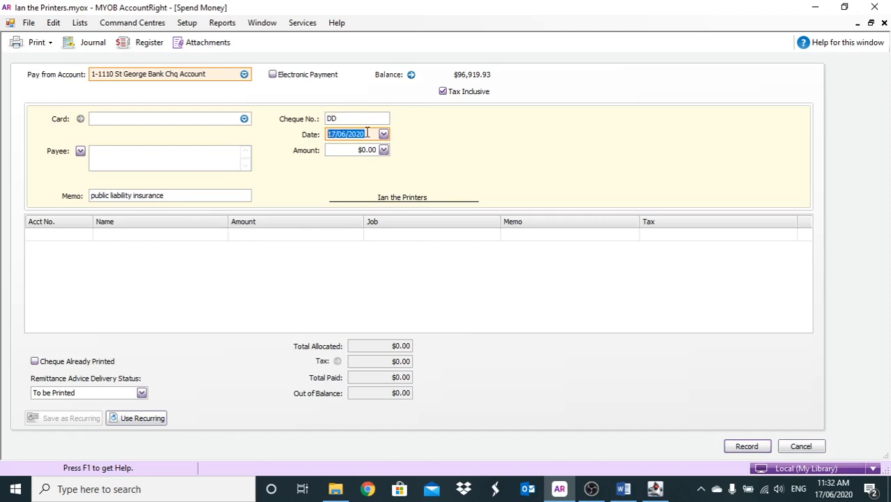
type("10")
key("Tab")
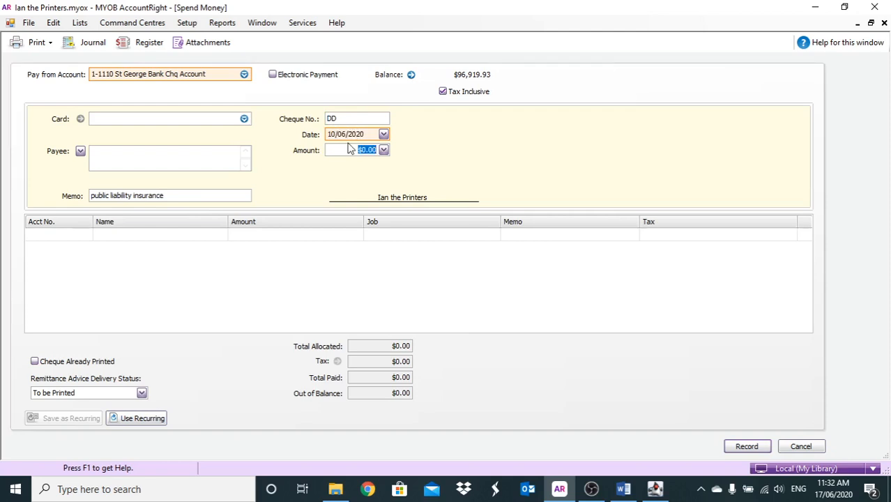
type("146")
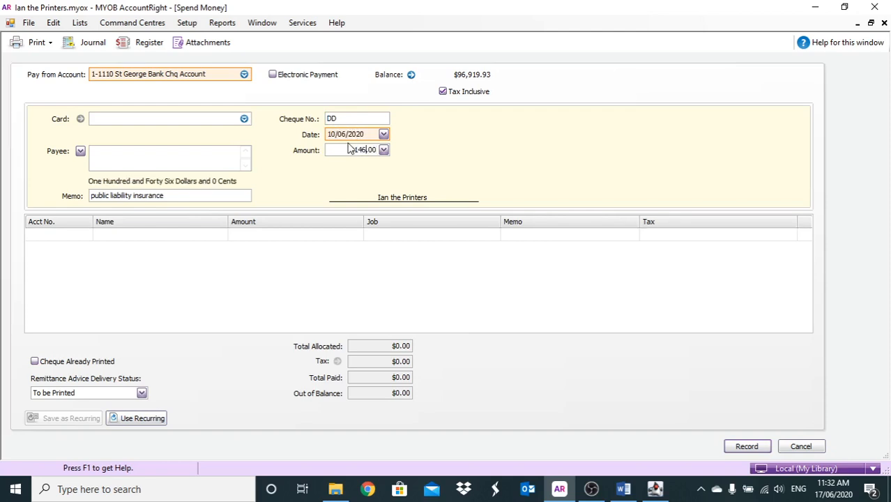
- Allocate the payment to expense account 6-7100 Business Insurance and record it, returning to the reconciliation
left_click(87, 237)
left_click(110, 273)
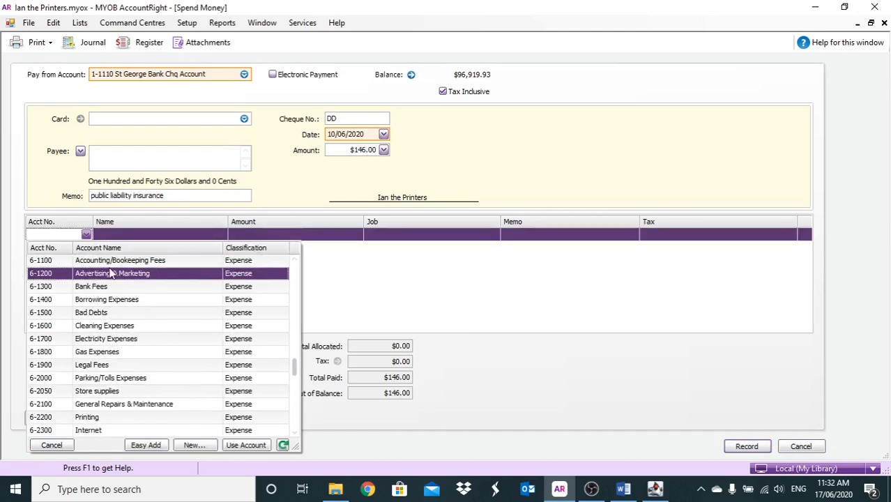
scroll(110, 273, "down", 2)
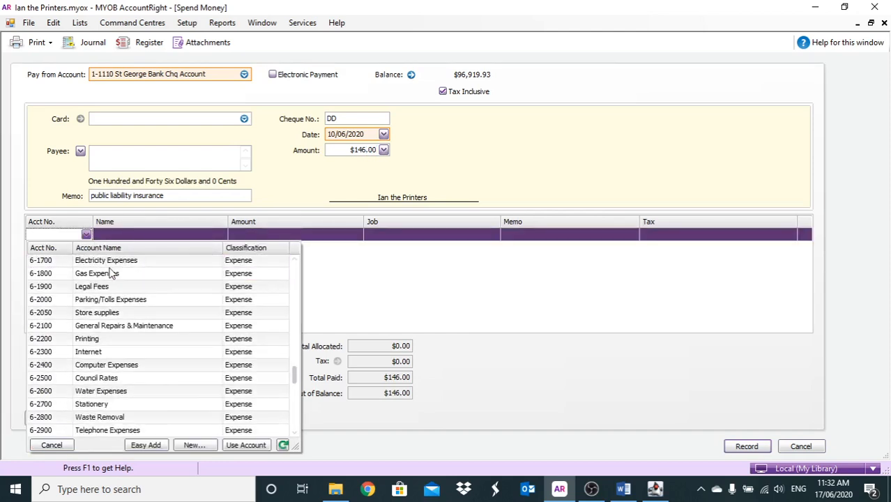
scroll(110, 273, "down", 1)
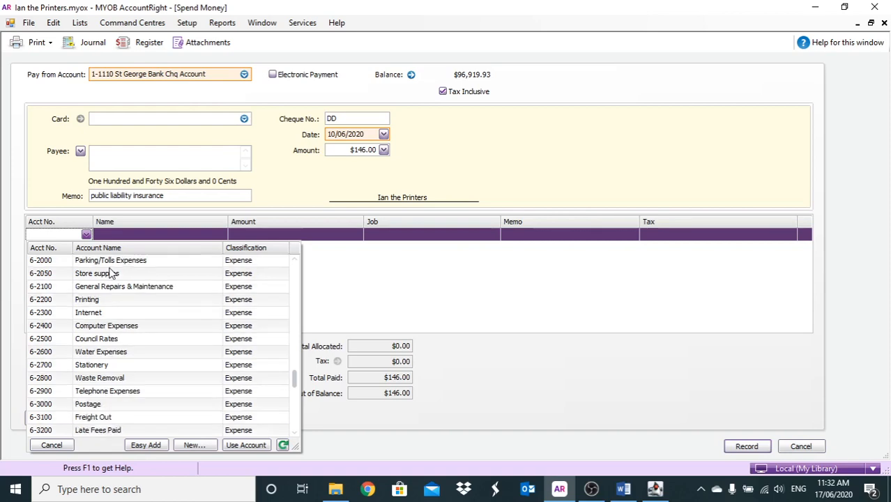
scroll(110, 273, "down", 4)
scroll(111, 279, "up", 9)
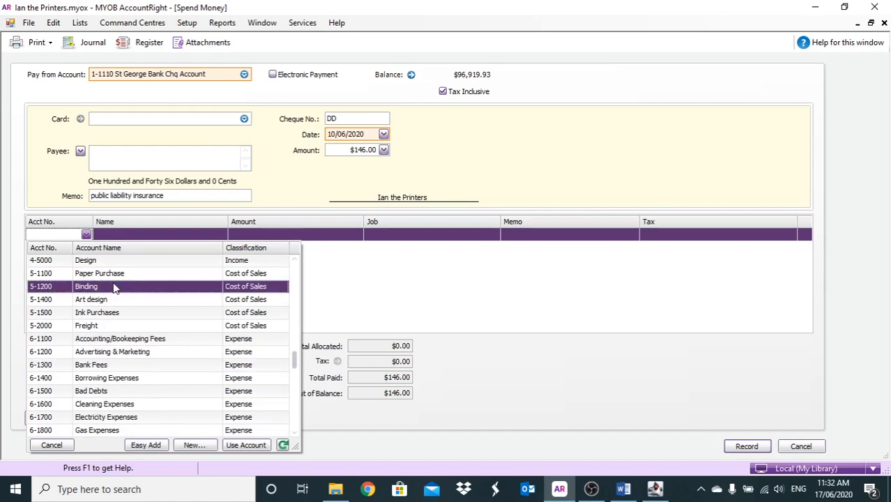
scroll(103, 340, "down", 1)
scroll(103, 339, "down", 5)
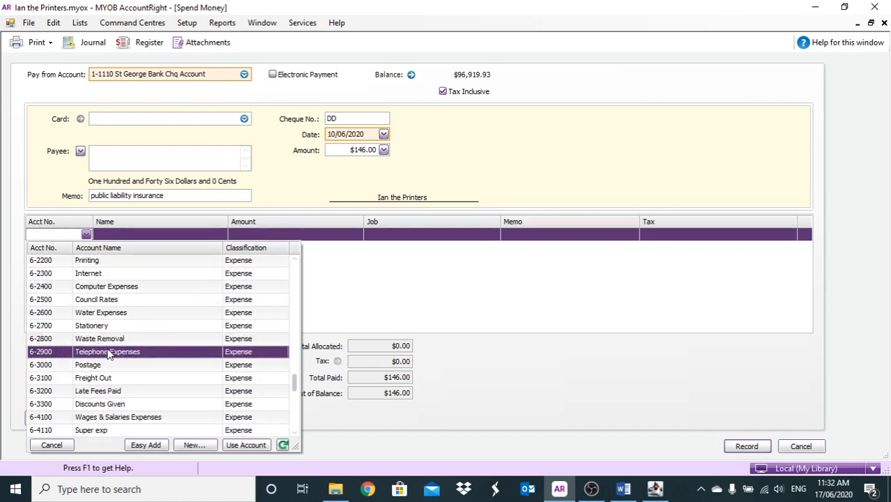
scroll(106, 350, "down", 5)
scroll(108, 351, "down", 4)
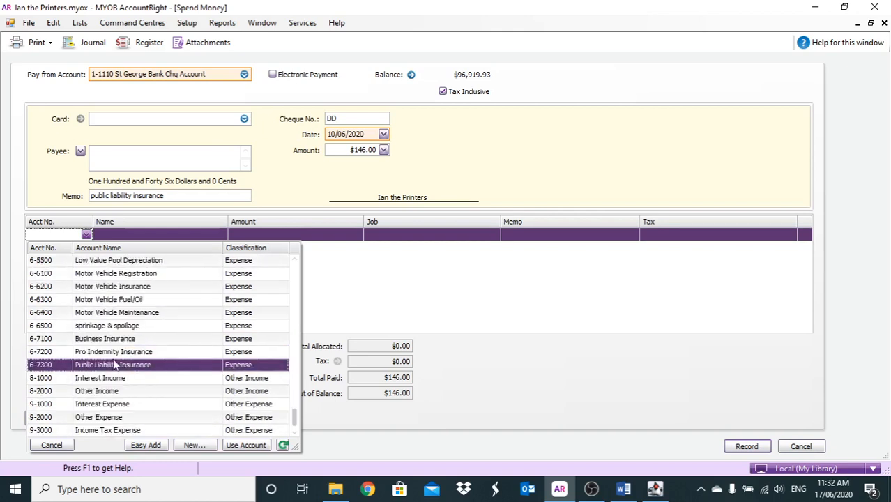
left_click(111, 342)
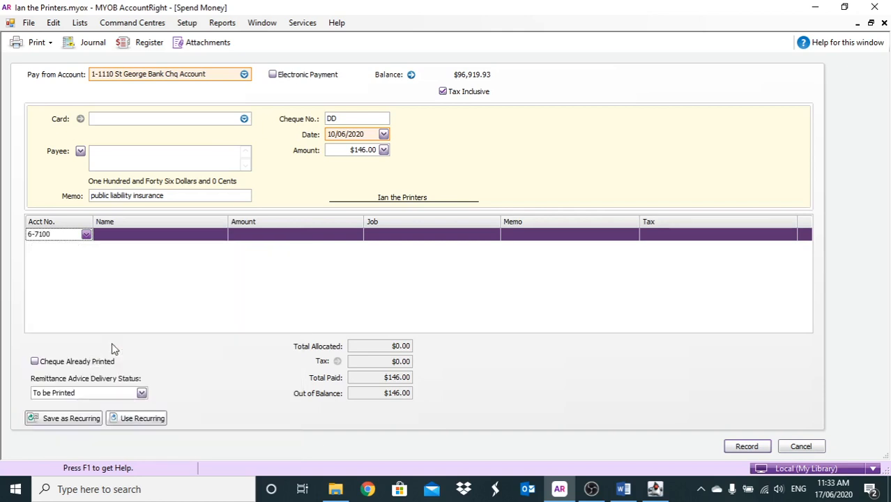
key("Tab")
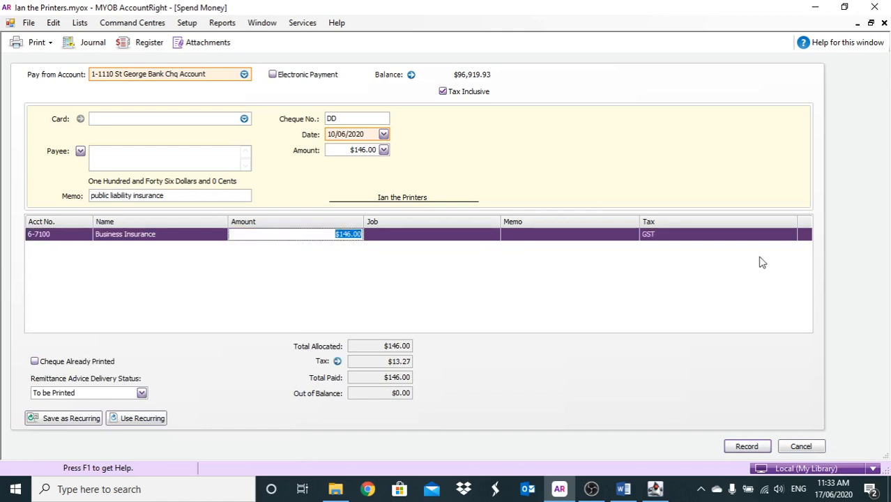
left_click(745, 444)
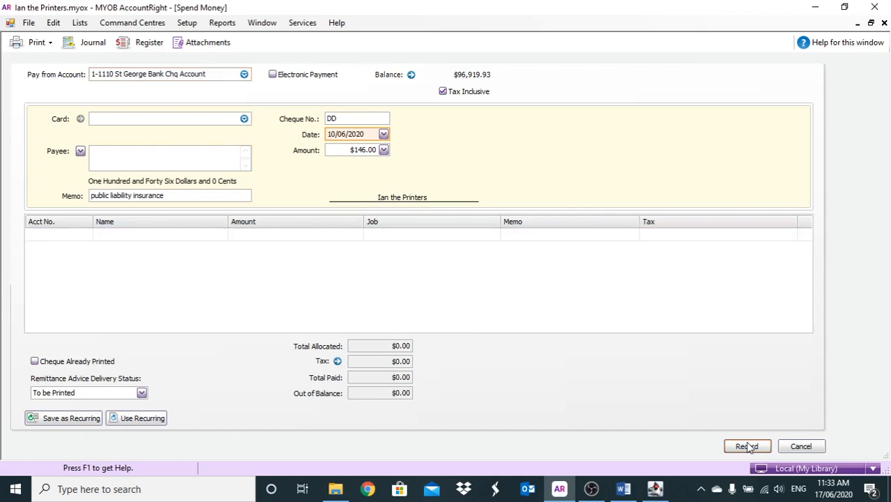
left_click(794, 449)
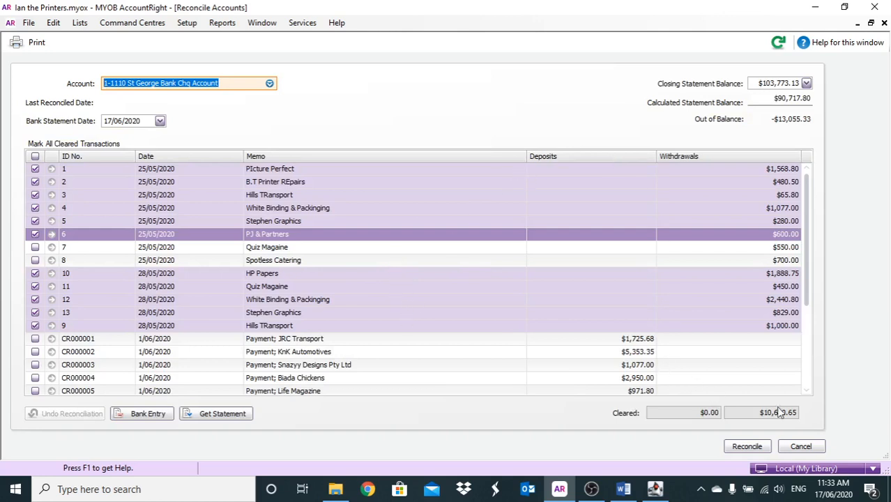
- Close and reopen Reconcile Accounts to reload the transactions, with the bank statement date set to 17/06/2020
left_click(801, 447)
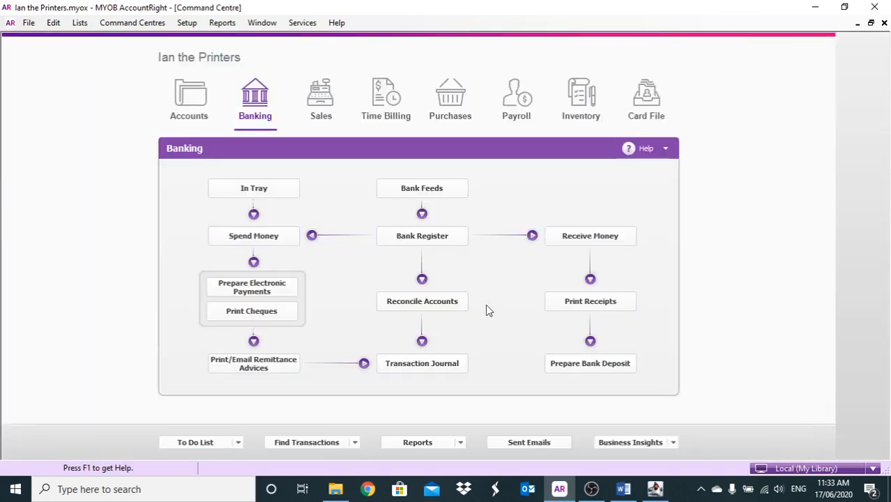
left_click(460, 299)
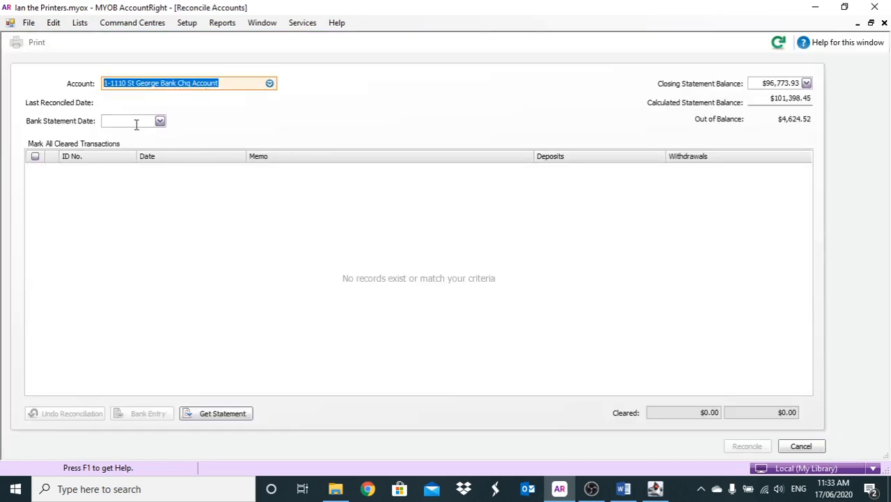
left_click(136, 124)
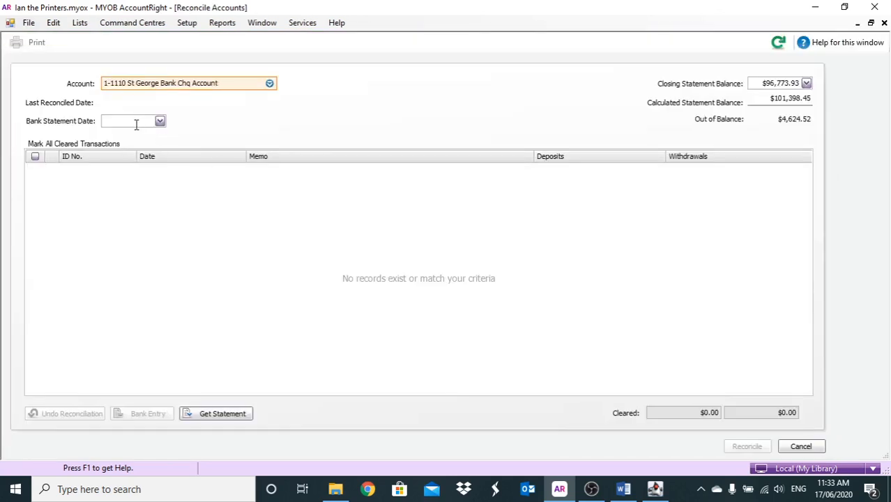
type("17/06/2020")
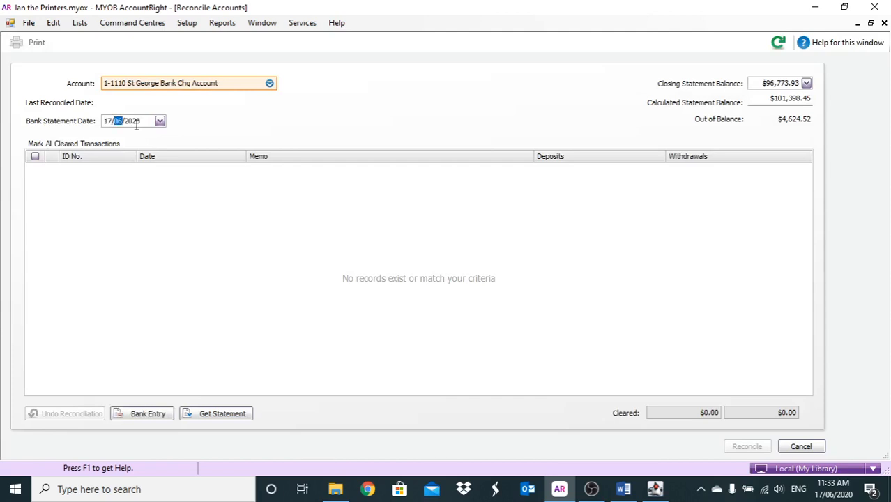
key("Tab")
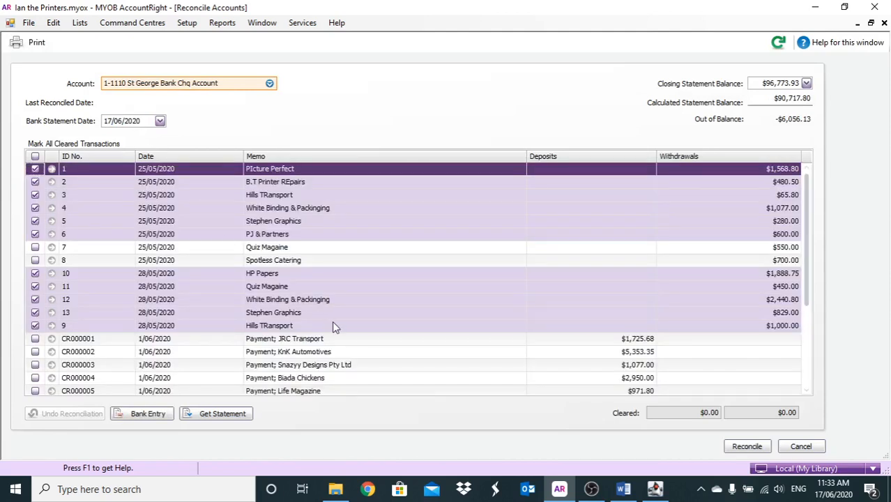
- Mark withdrawals DD (public liability insurance), 7 (Quiz Magaine) and 8 (Spotless Catering) as cleared
scroll(291, 305, "down", 3)
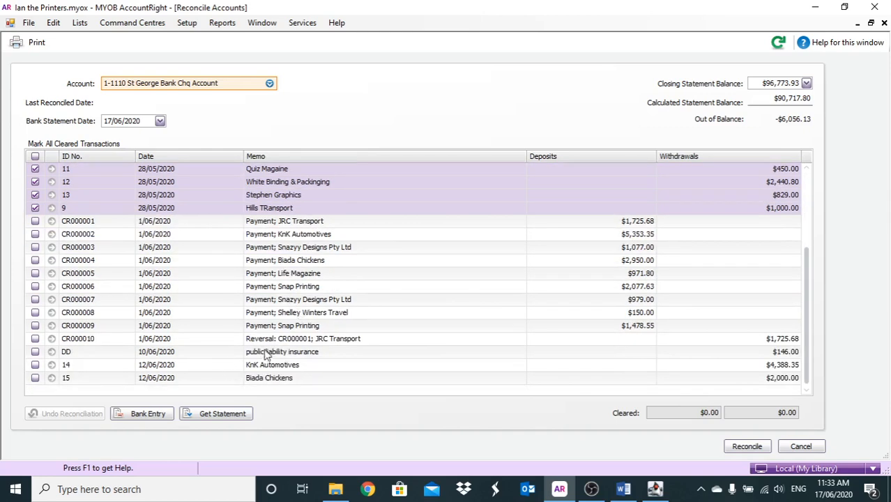
left_click(35, 352)
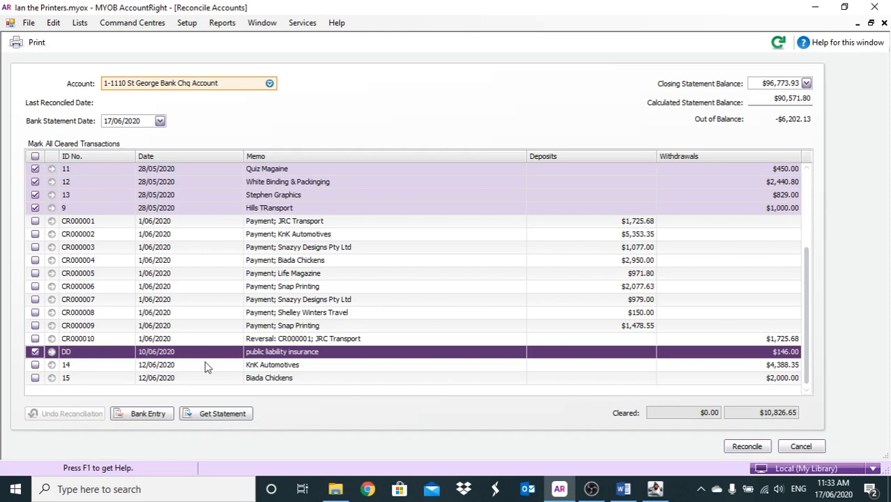
scroll(207, 367, "up", 3)
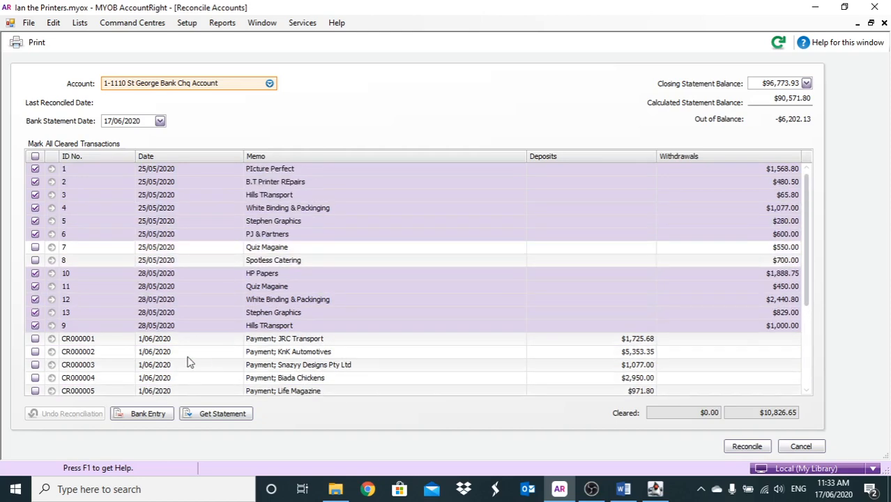
left_click(35, 247)
scroll(35, 251, "down", 2)
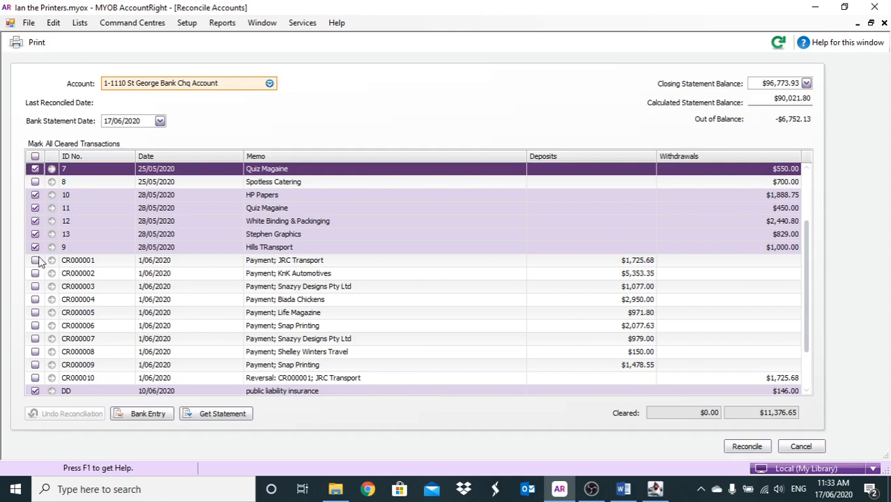
scroll(40, 261, "up", 2)
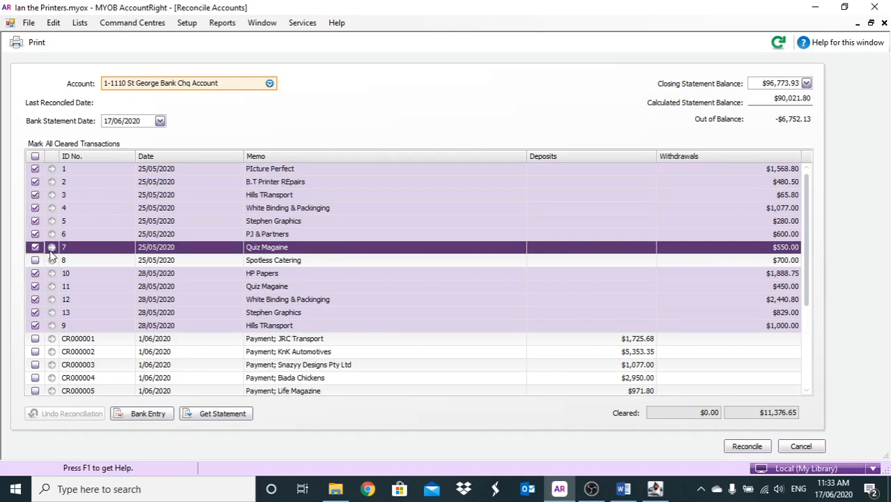
left_click(36, 261)
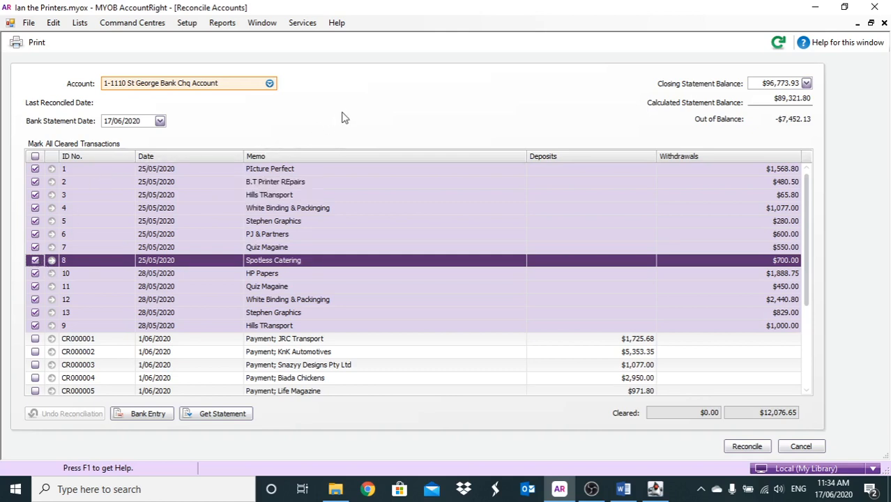
- Start a general journal entry from the reconciliation, dated 1/06/2020, with the memo "reimursement of PC"
right_click(420, 101)
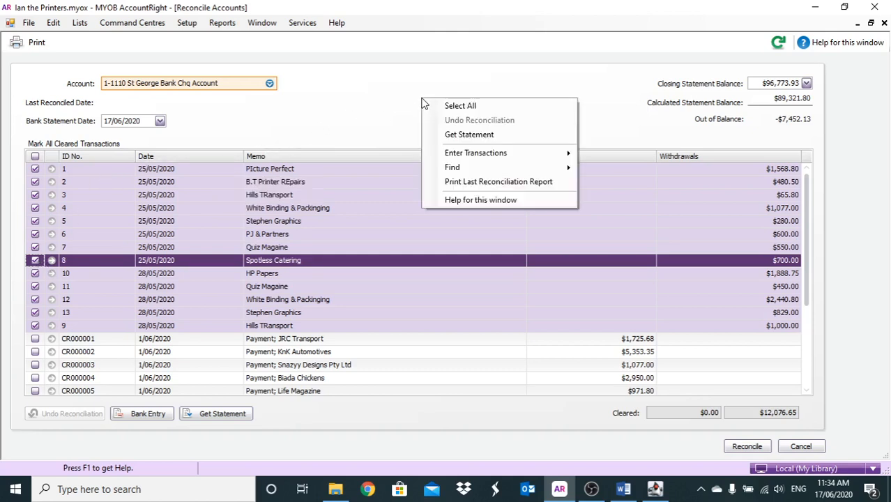
mouse_move(484, 159)
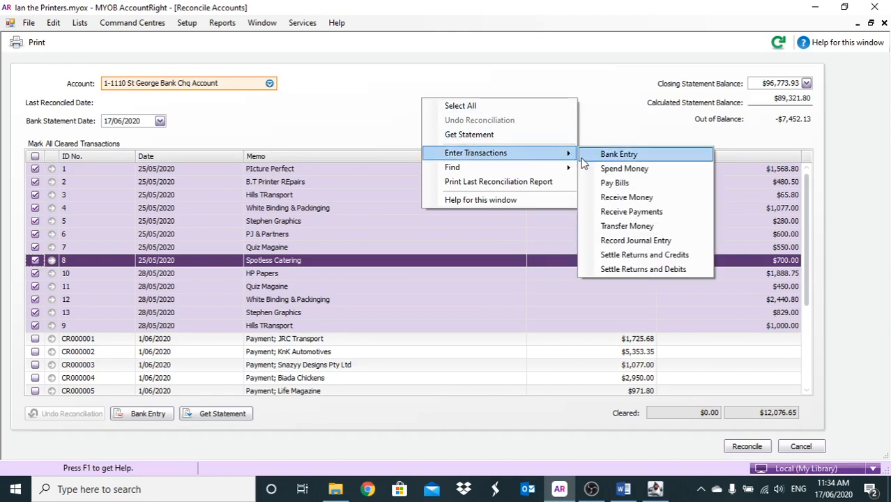
left_click(637, 239)
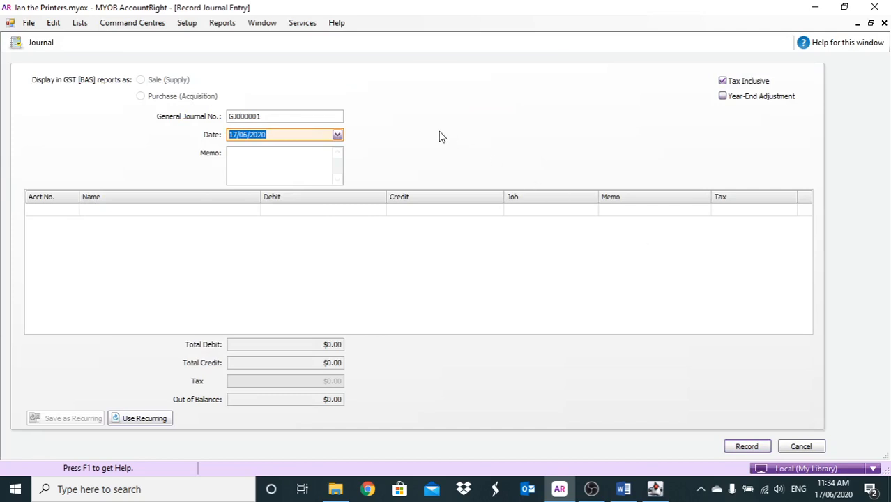
type("1/")
key("Tab")
type("reimu")
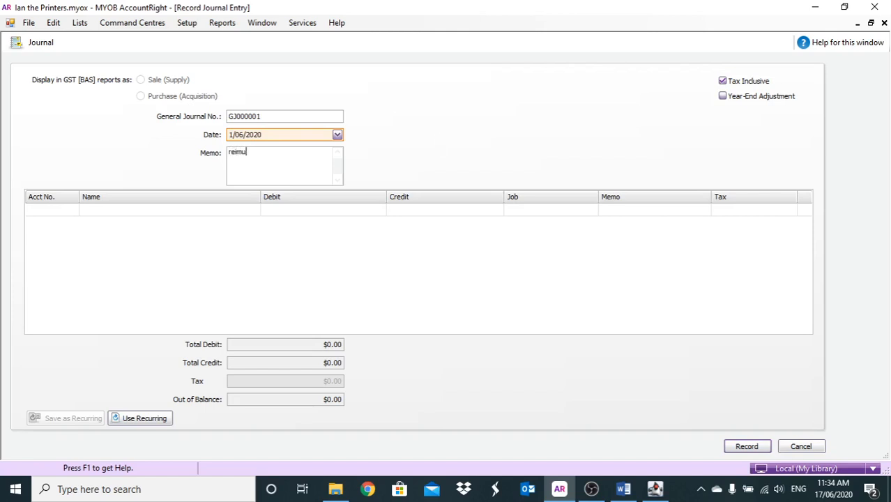
type("rsement of PC")
key("Tab")
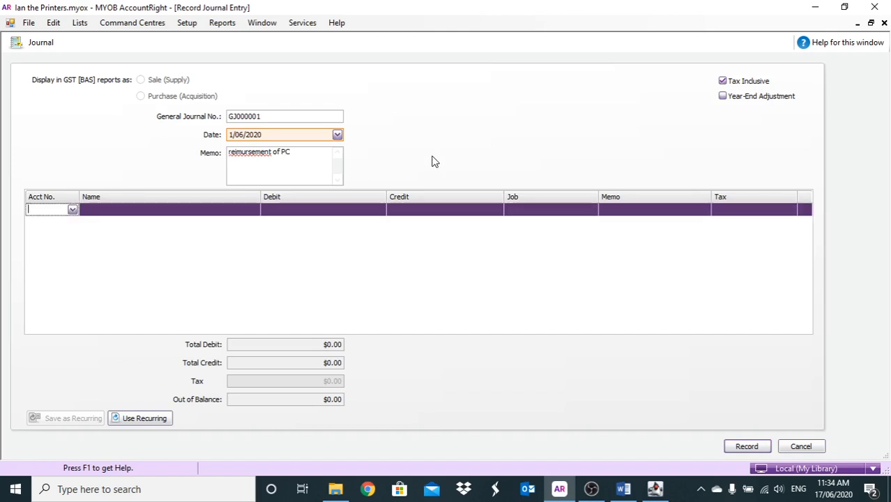
- Enter account 1-1110 St George Bank Chq Account on the journal's first line with a credit of $301.00
left_click(72, 210)
double_click(93, 235)
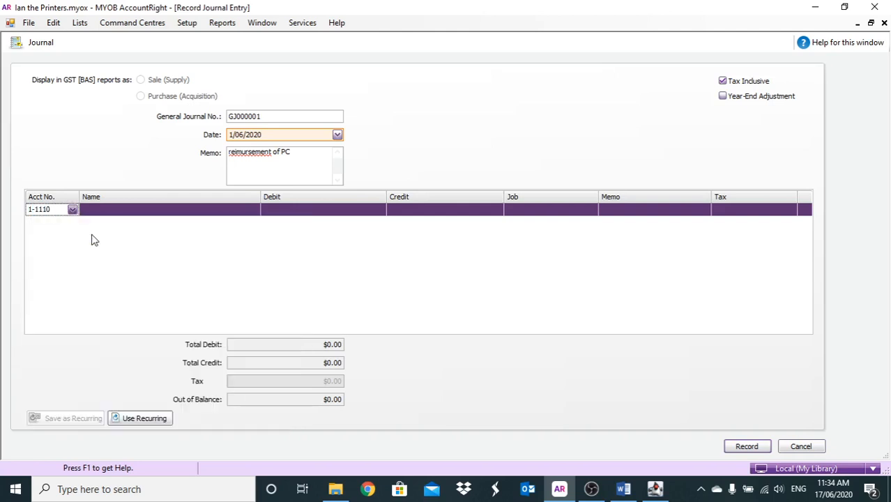
left_click(293, 211)
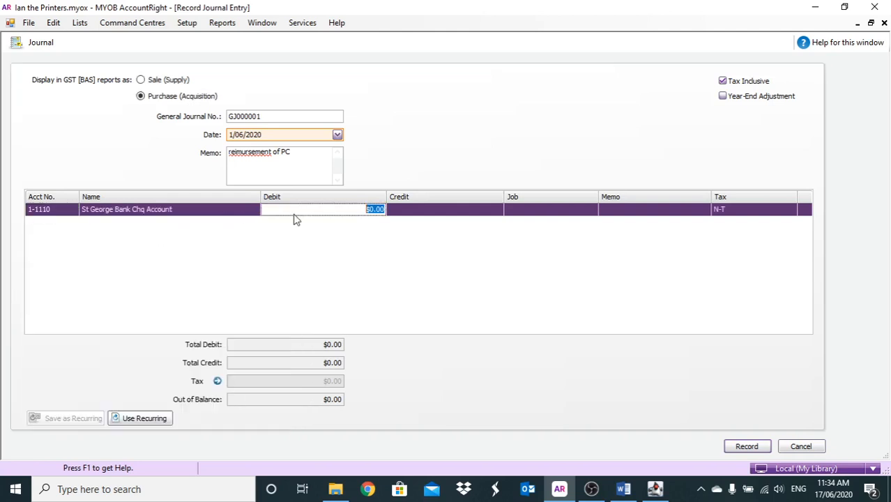
left_click(423, 211)
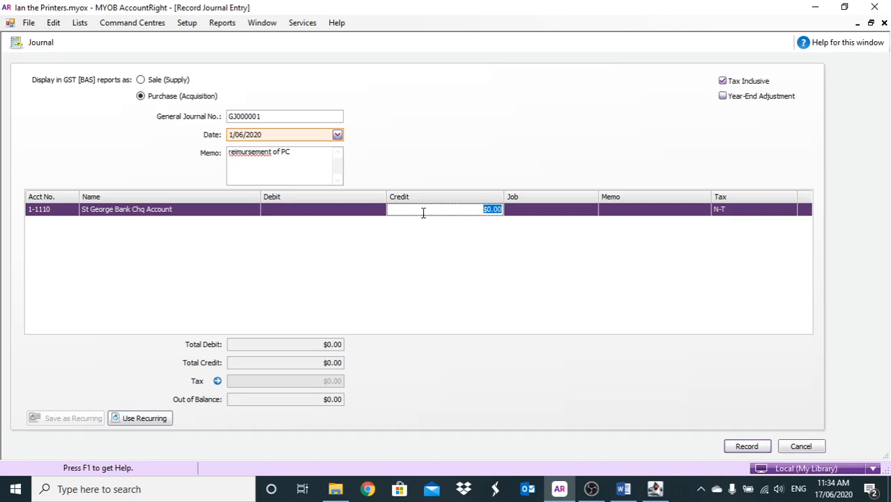
type("301")
key("Tab")
key("Tab")
key("Tab")
key("Tab")
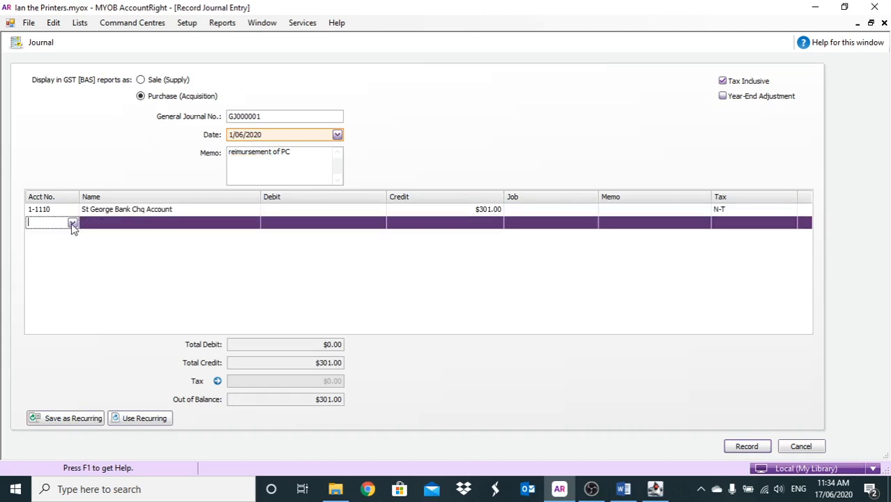
- Add account 1-1140 Petty Cash/Cash On Hand with the $301.00 debit and record the journal entry
left_click(72, 223)
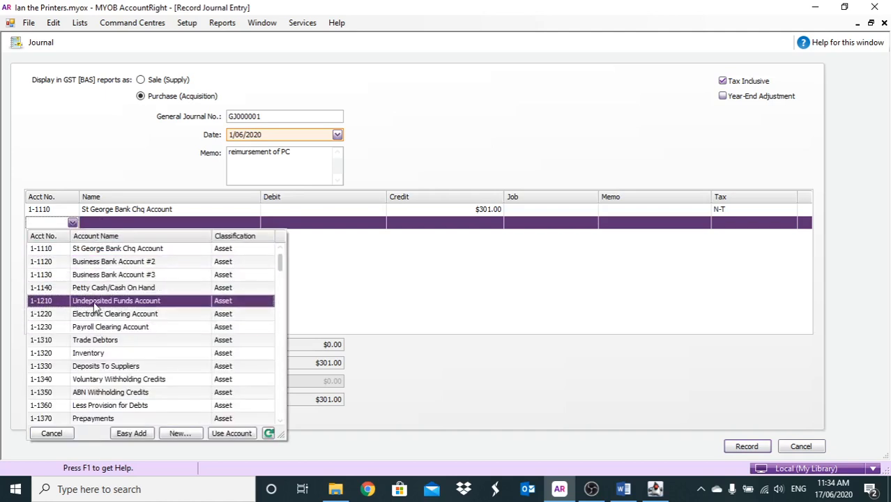
left_click(117, 290)
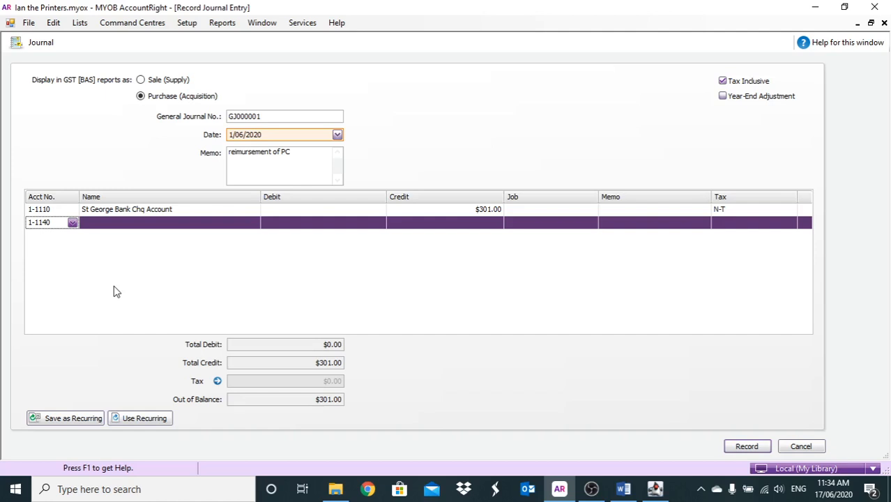
key("Tab")
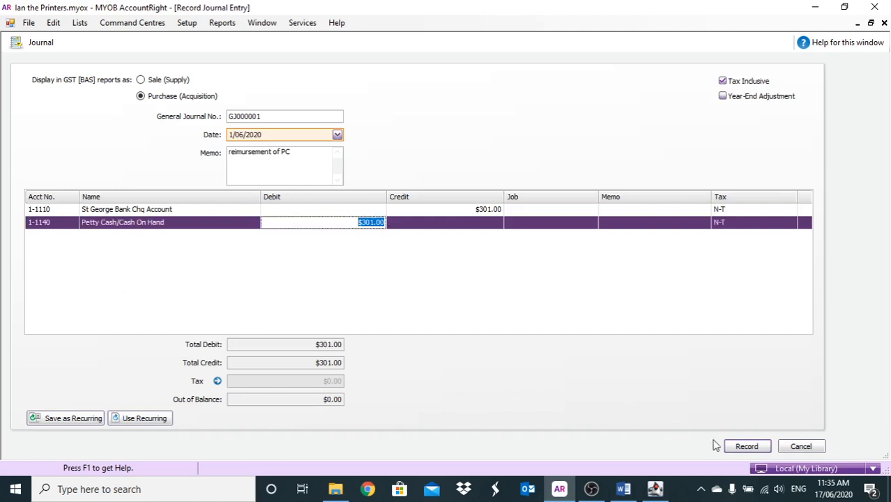
left_click(744, 446)
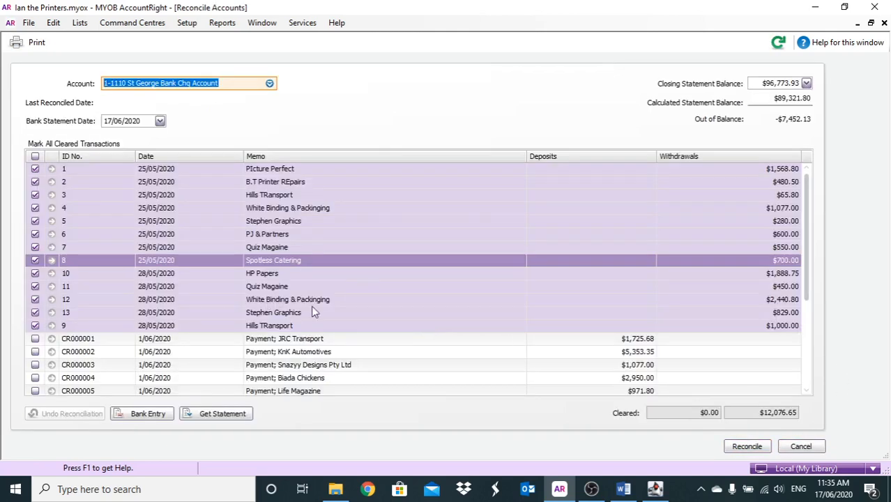
- Open the "reimursement of PC" journal from the reconciliation and try to edit its debit and credit amounts
scroll(445, 370, "down", 1)
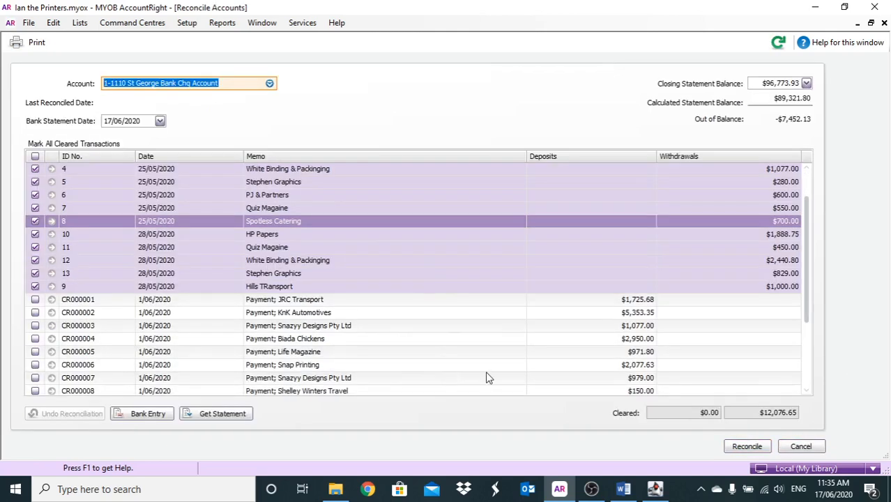
scroll(488, 377, "down", 2)
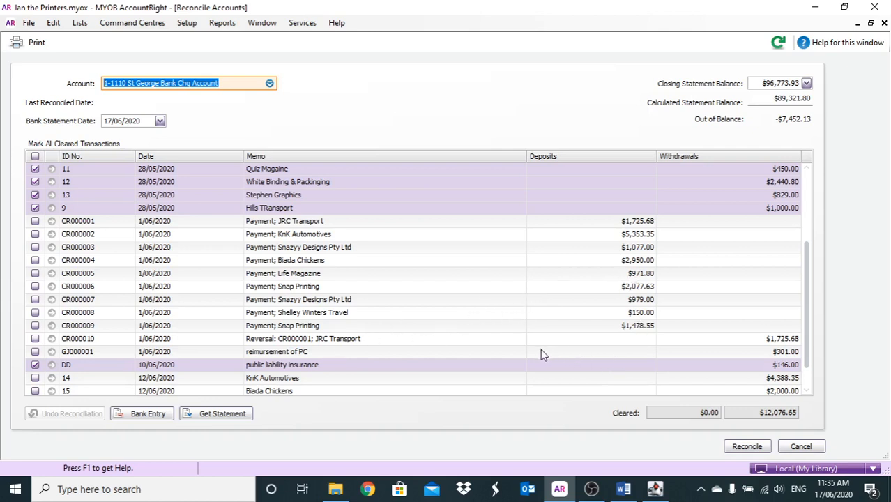
left_click(53, 352)
left_click(52, 351)
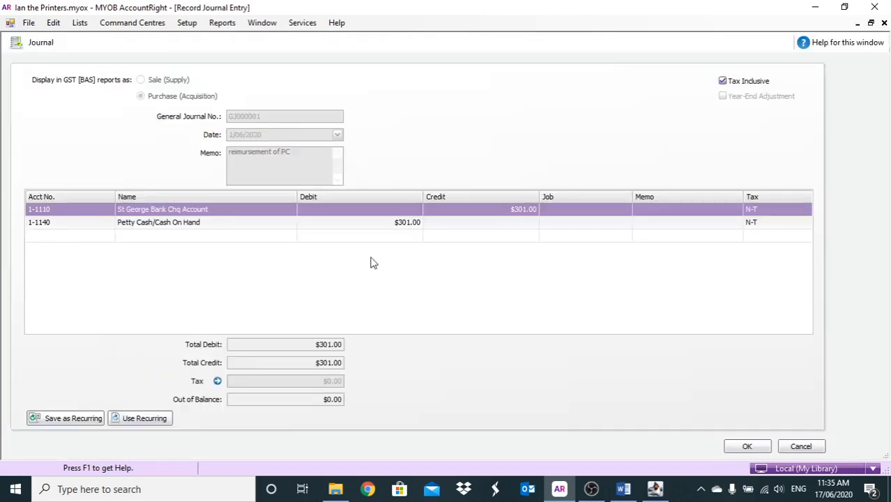
left_click(491, 215)
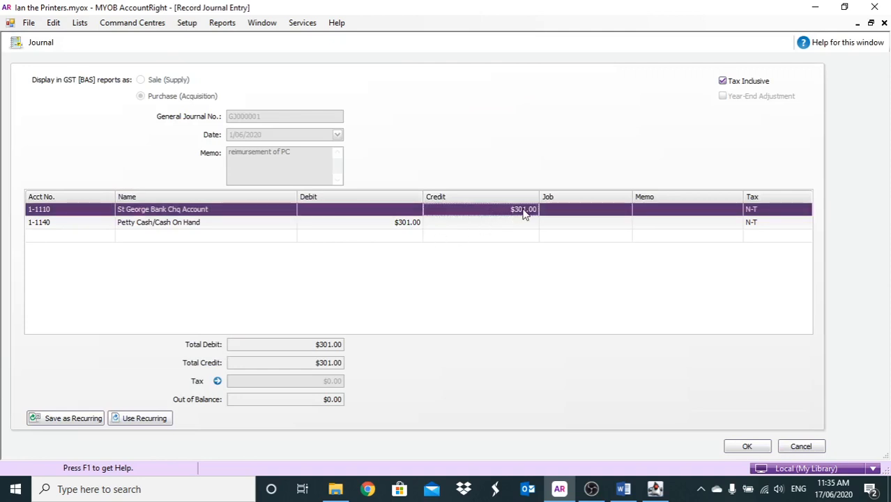
left_click(416, 225)
left_click(469, 209)
- Turn off the security preference "Transactions CAN'T be Changed; They Must be Reversed" and save the preferences
left_click(218, 25)
left_click(190, 24)
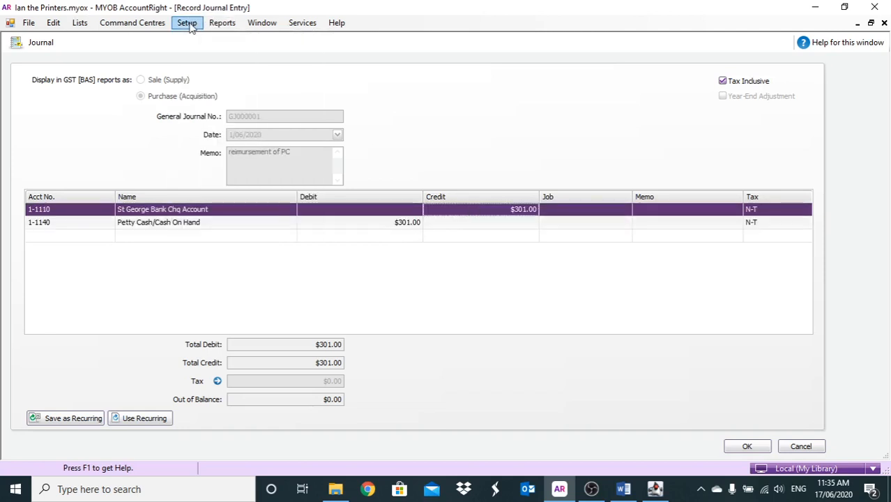
left_click(190, 25)
left_click(223, 109)
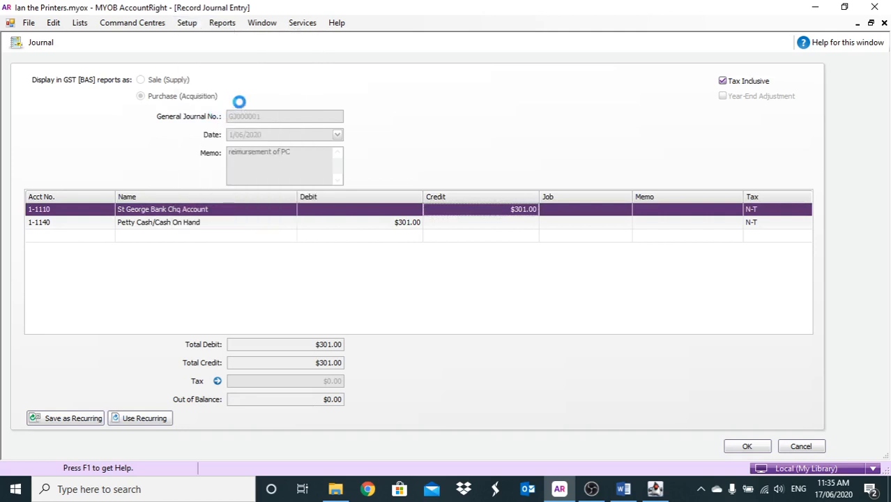
left_click(513, 118)
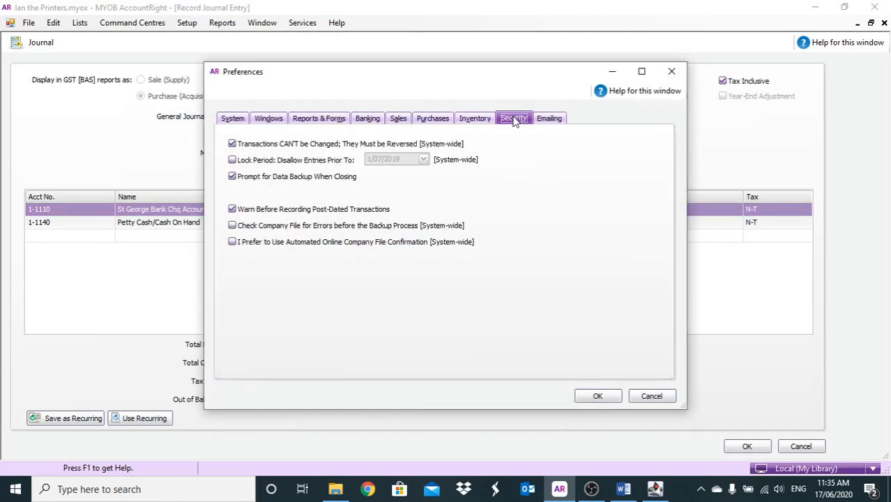
left_click(249, 145)
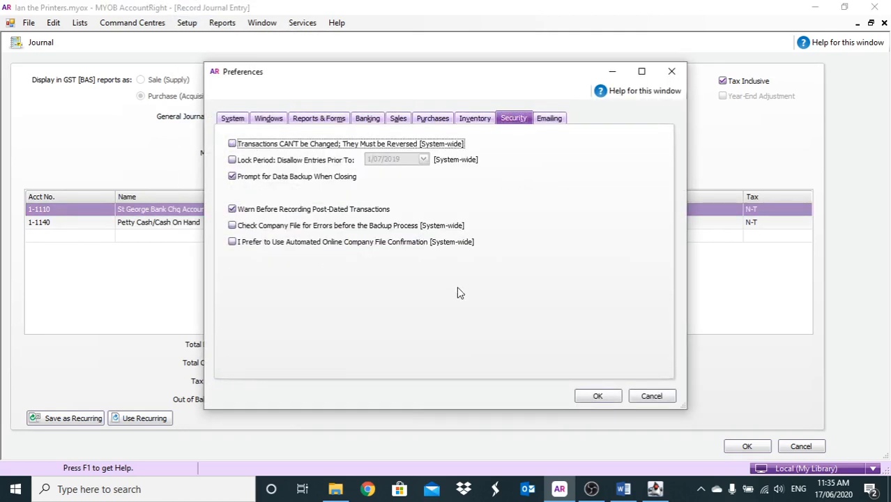
left_click(577, 393)
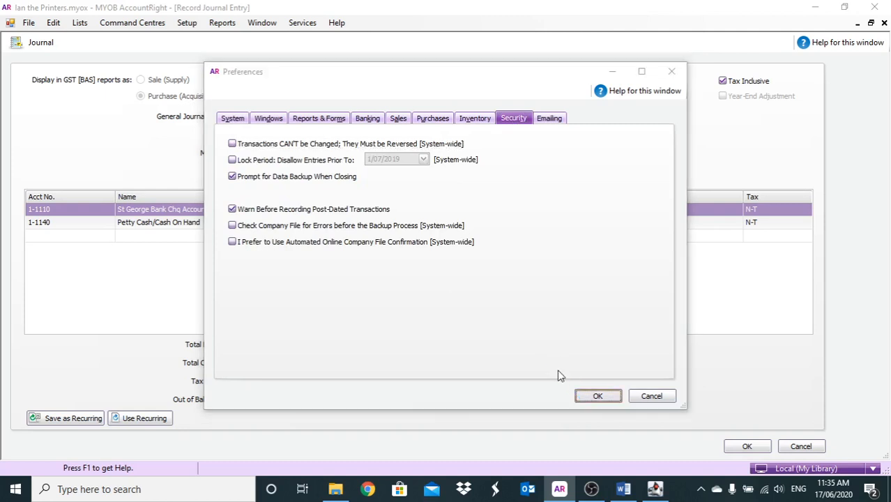
left_click(456, 300)
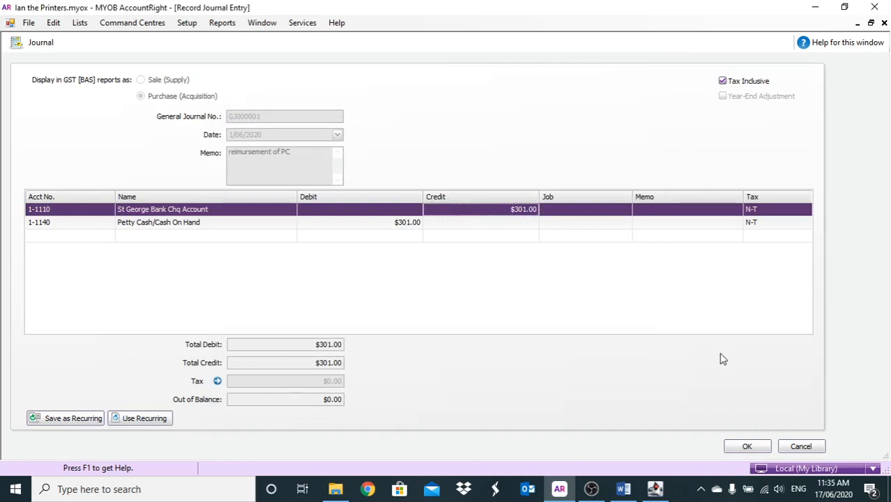
- Close and reopen the petty cash reimbursement journal, and switch the St George Bank Chq Account line to a $301.00 debit
left_click(790, 447)
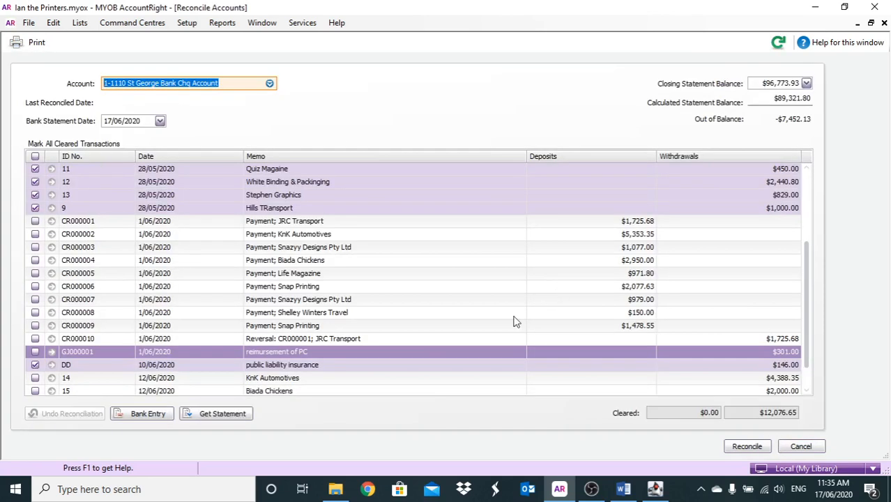
left_click(51, 352)
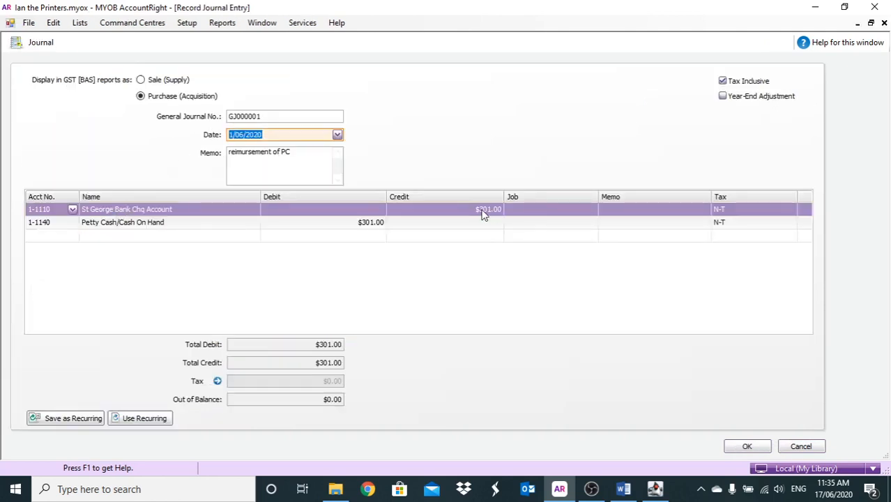
left_click(481, 213)
key("Delete")
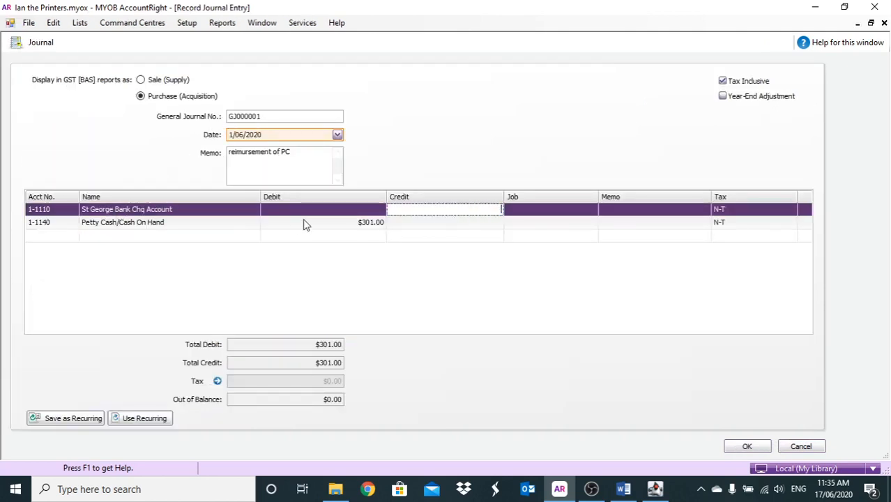
key("shift+Tab")
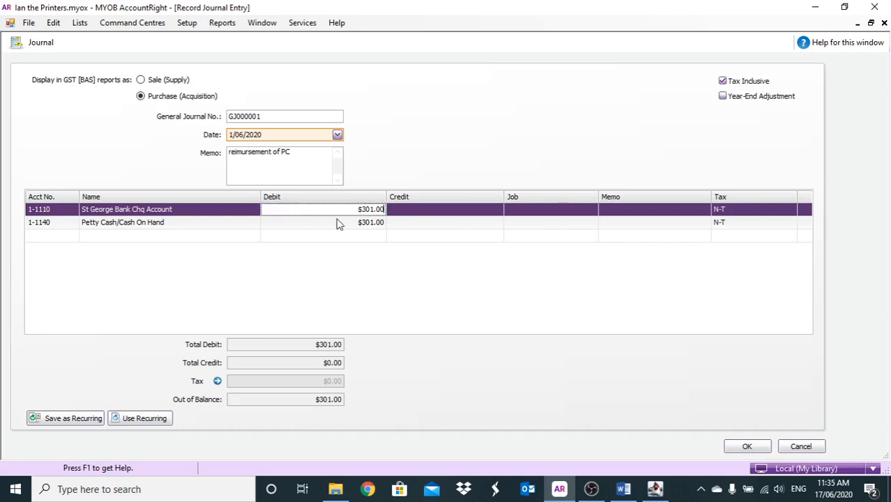
- Switch the Petty Cash/Cash On Hand line to a $301.00 credit, save the journal and mark it as cleared
left_click(342, 221)
key("Delete")
left_click(415, 223)
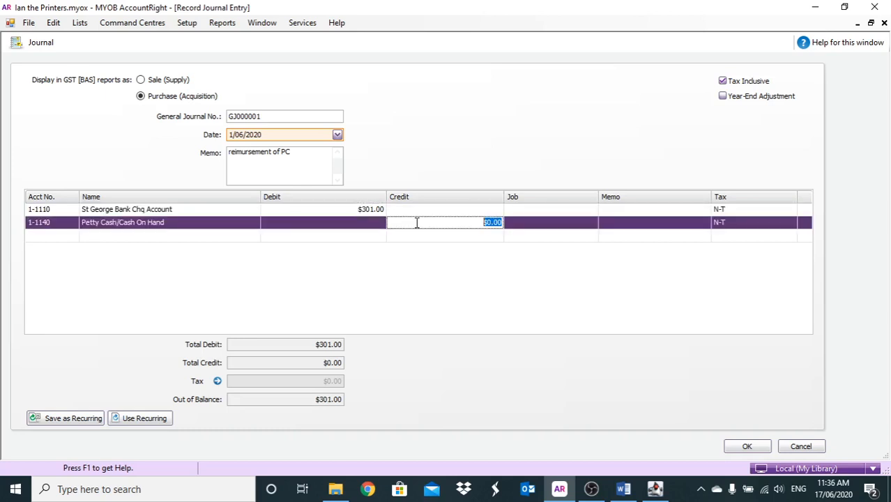
key("Tab")
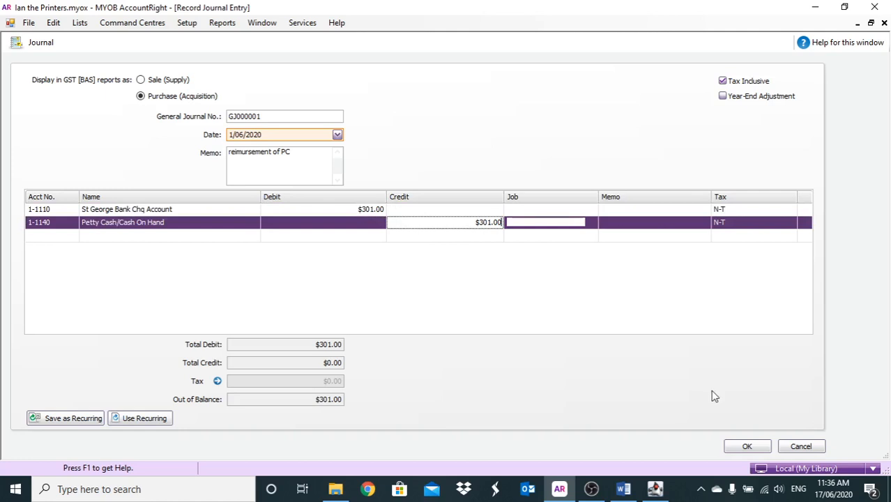
left_click(745, 447)
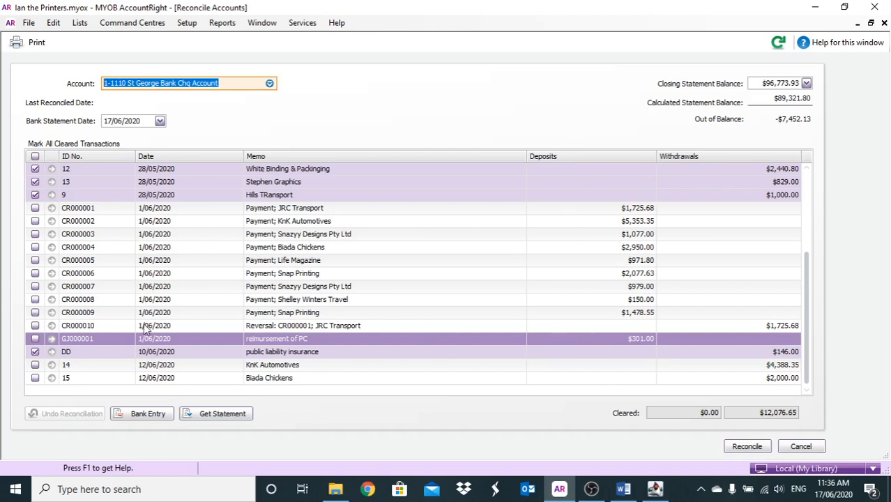
left_click(35, 339)
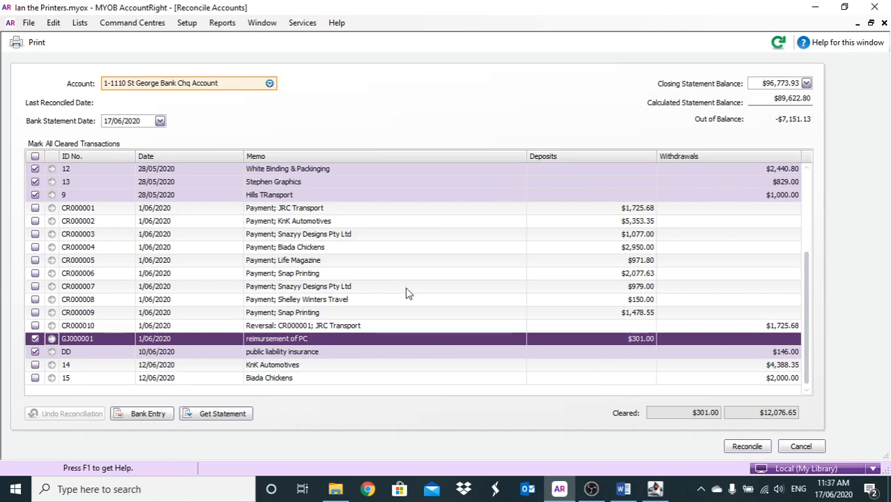
- Start a Spend Money transaction from the reconciliation with cheque number DD, date 1/06/2020 and amount $250.00
right_click(490, 109)
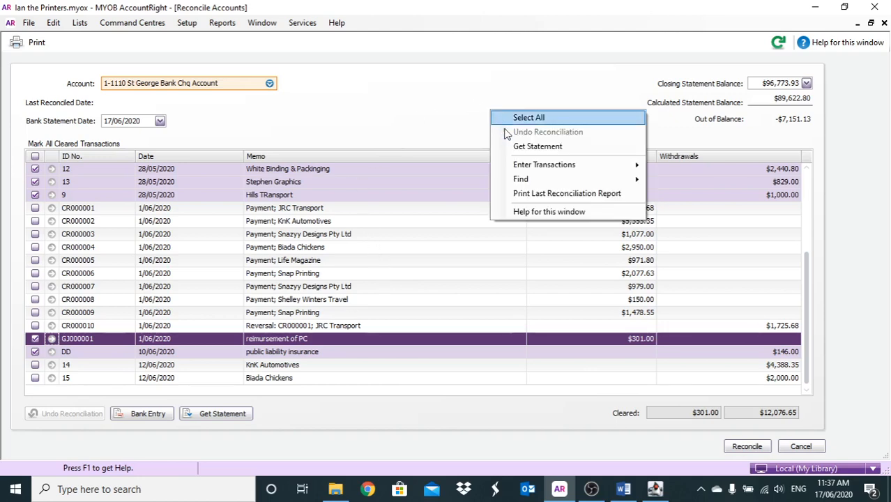
mouse_move(585, 167)
left_click(681, 180)
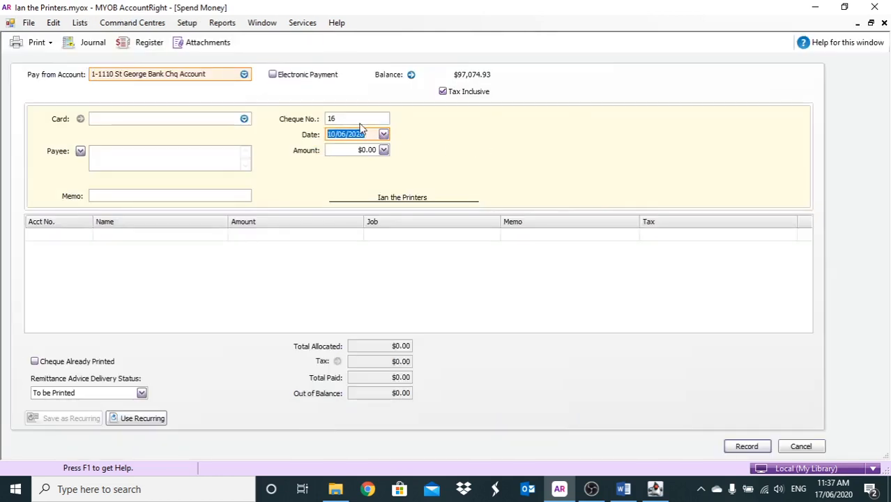
left_click(359, 123)
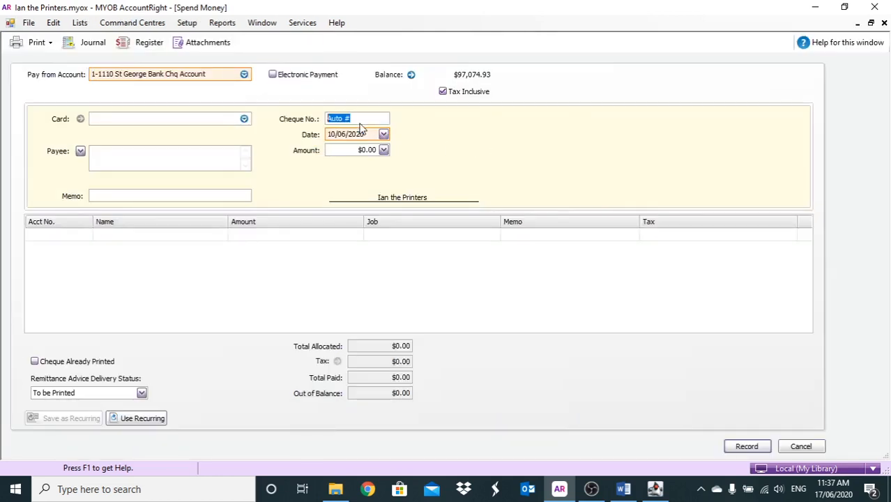
type("DD")
key("Tab")
type("1/")
key("Tab")
type("250")
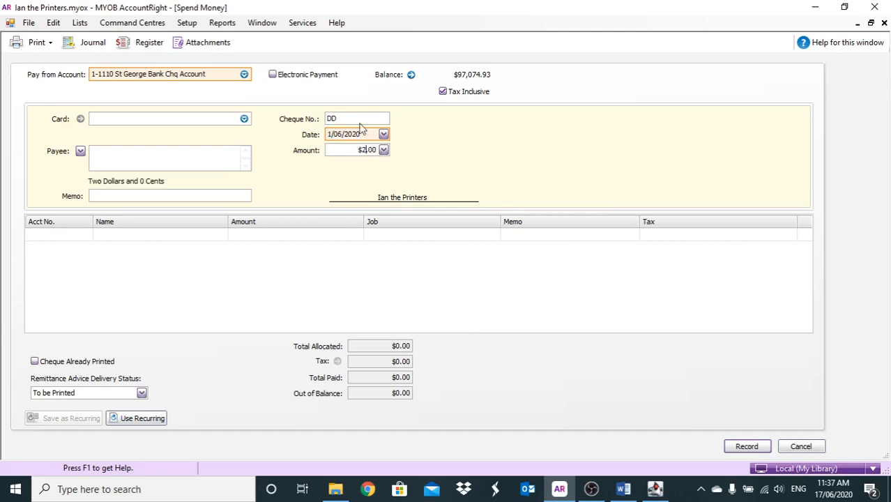
- Enter "Car Insurance" as the payment's memo
left_click(140, 196)
type("Car")
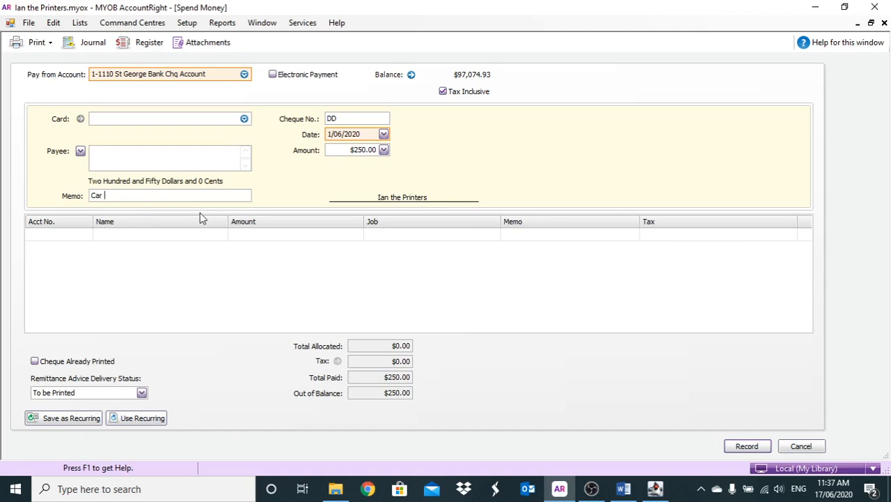
type("Insurance")
key("Tab")
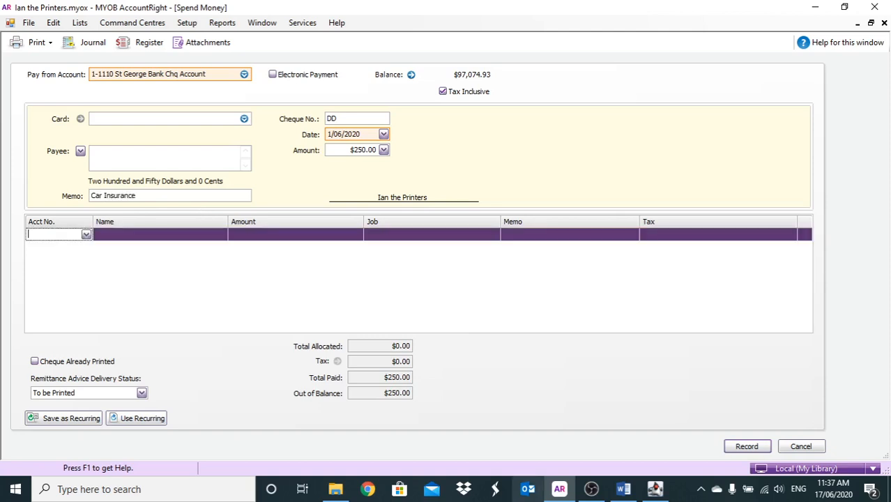
- Allocate the full $250.00 car insurance payment to the Motor Vehicle Insurance expense account
type("6")
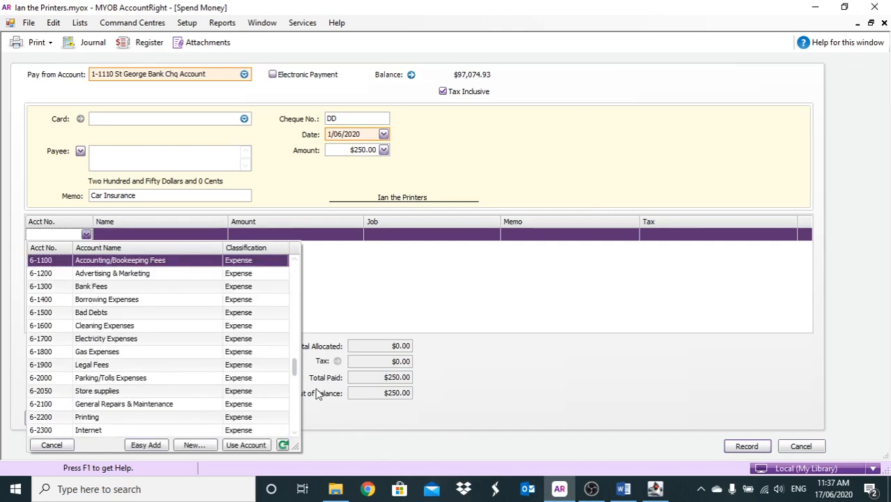
scroll(175, 366, "down", 1)
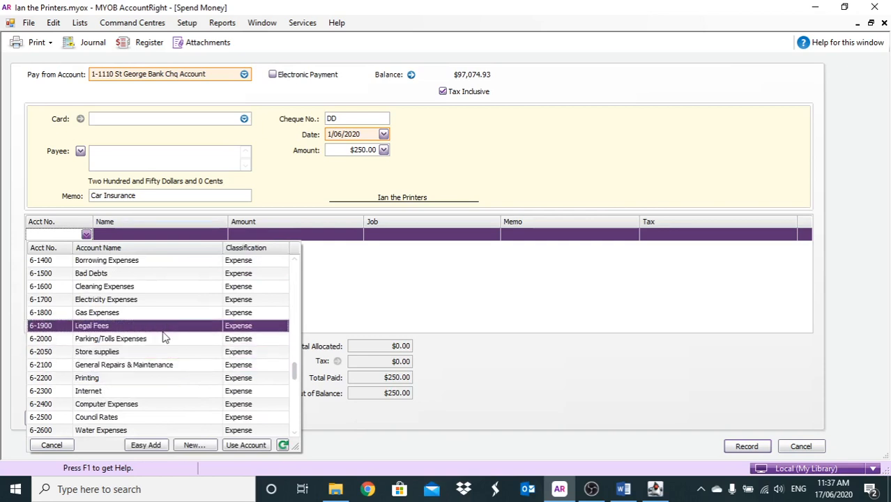
scroll(165, 337, "down", 2)
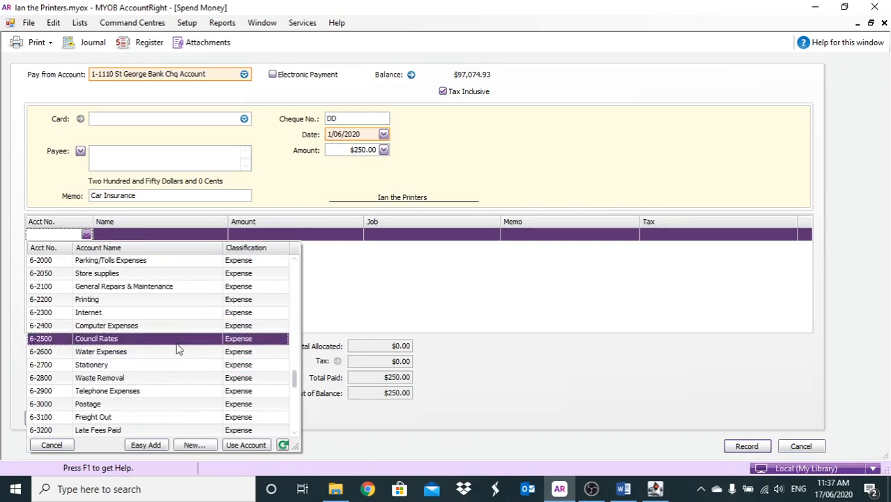
scroll(180, 350, "down", 3)
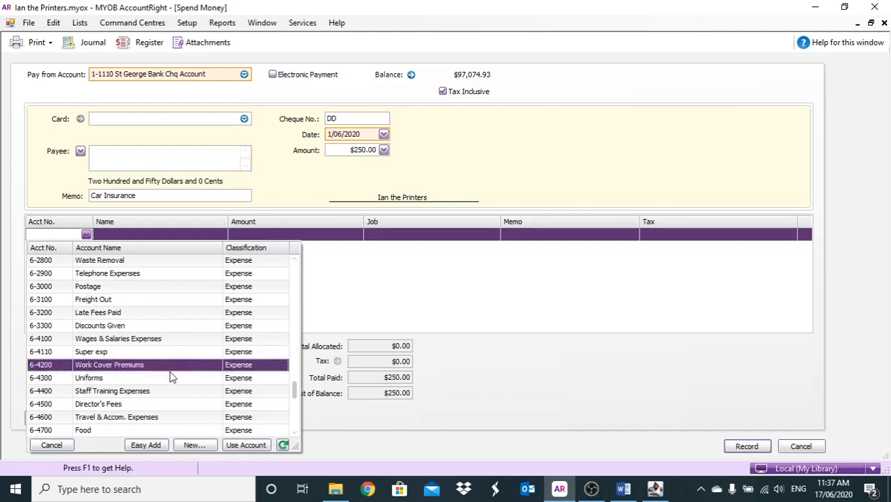
scroll(172, 377, "down", 2)
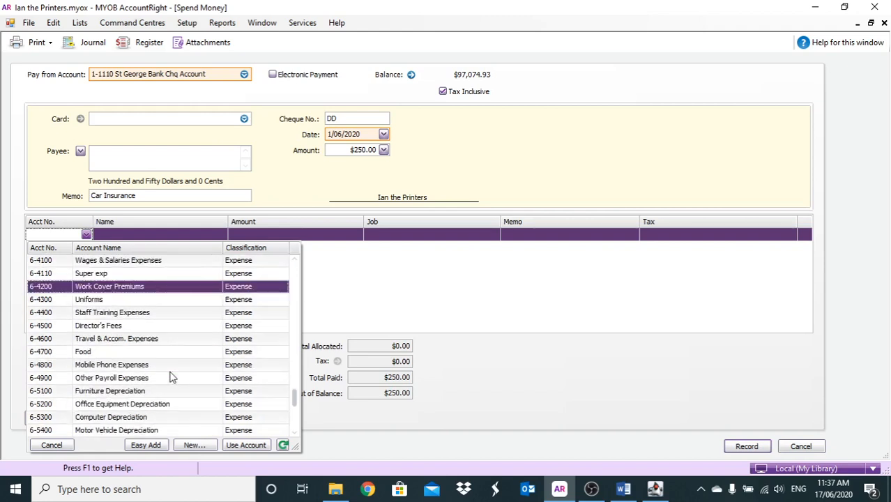
left_click(173, 377)
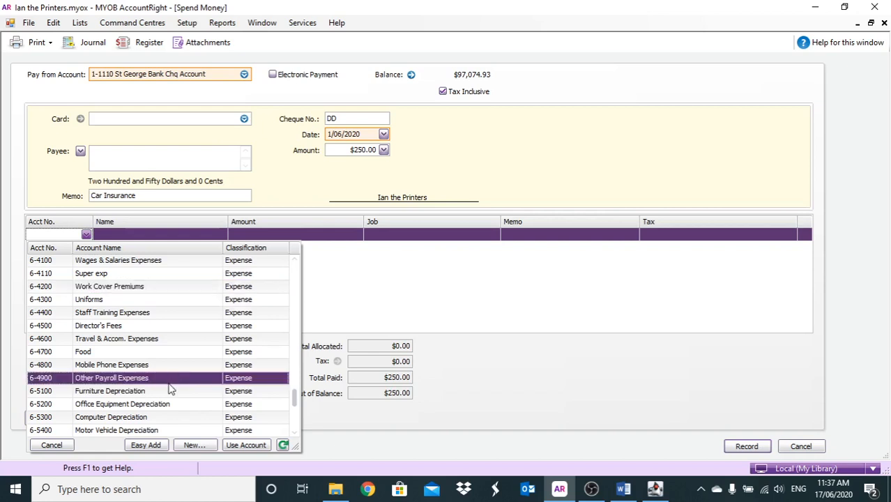
scroll(169, 383, "down", 3)
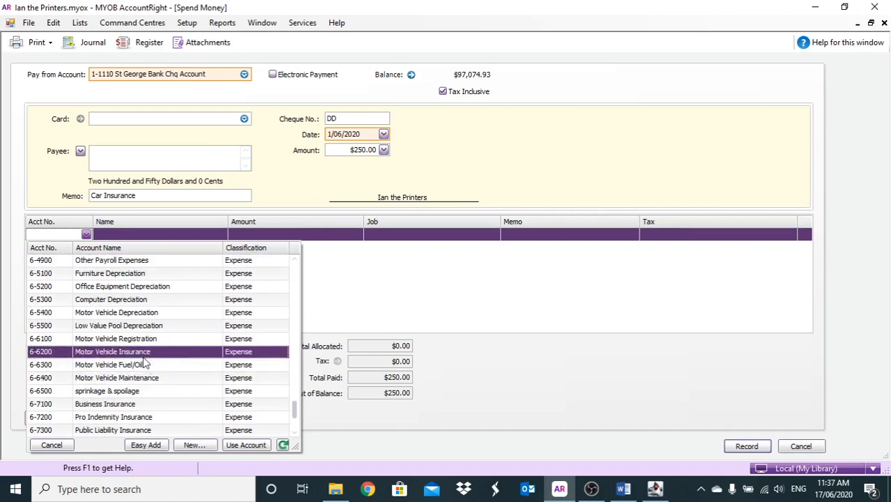
double_click(143, 354)
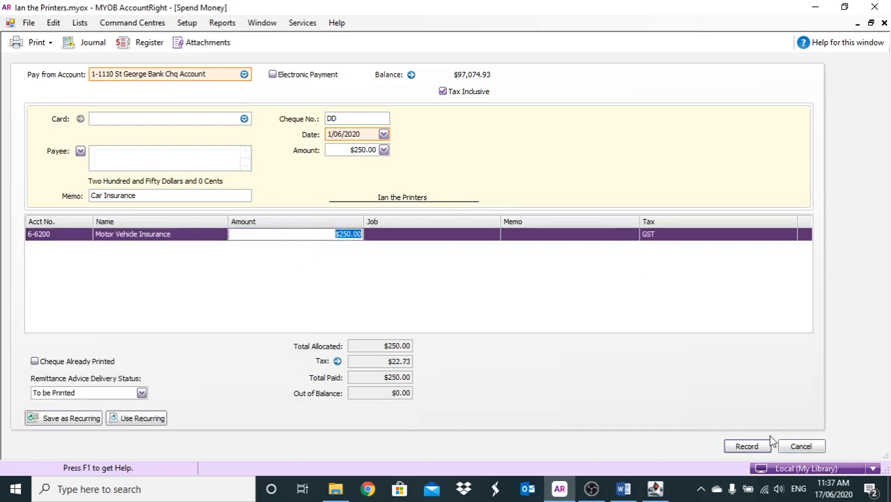
- Record the car insurance payment, return to the reconciliation and mark the $250.00 withdrawal as cleared
left_click(748, 445)
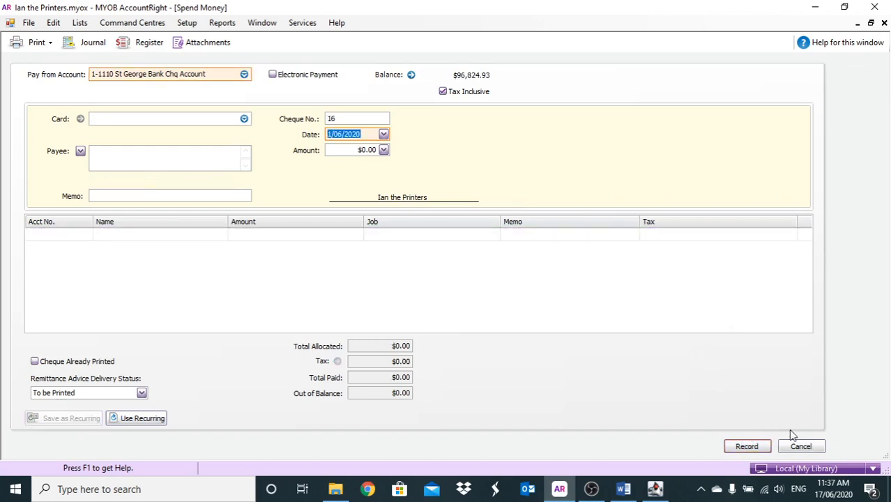
left_click(800, 446)
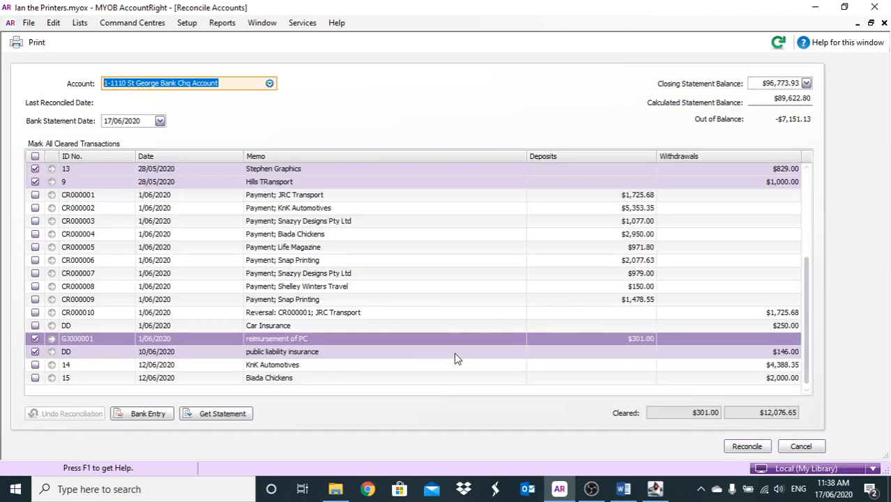
left_click(35, 326)
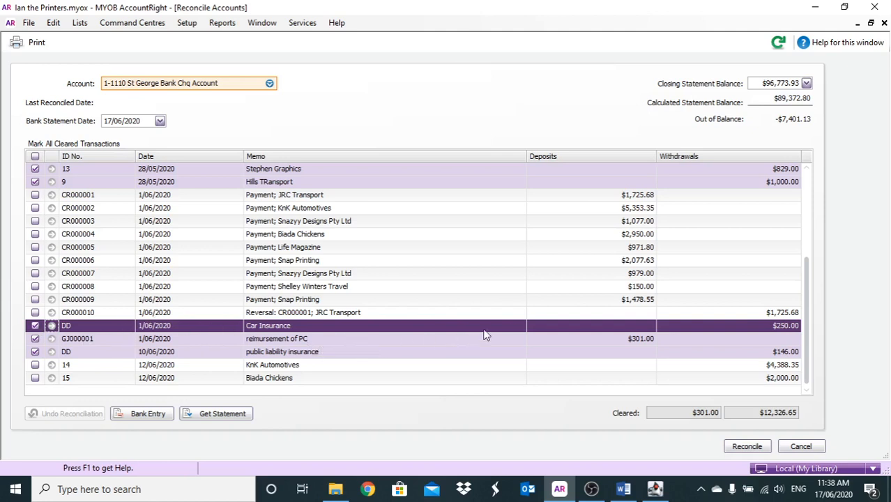
- Reopen the petty cash reimbursement journal and move the St George Bank Chq Account line's $301.00 from debit to credit
scroll(544, 316, "up", 4)
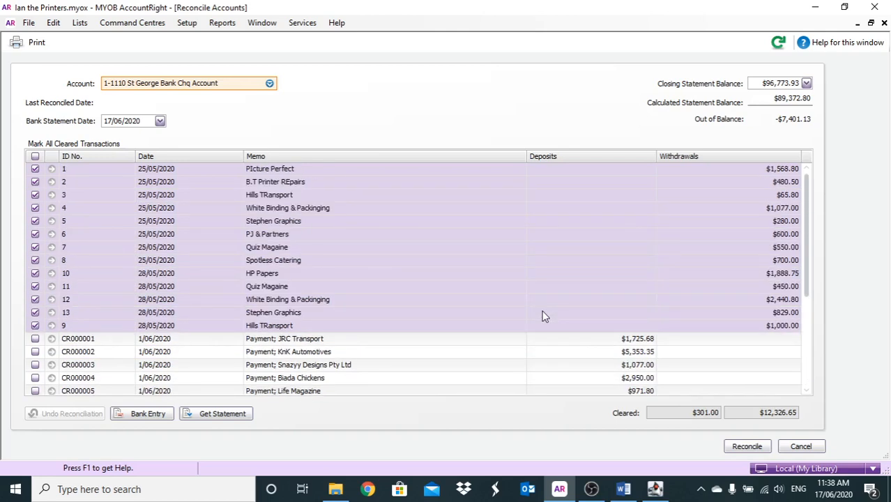
scroll(544, 316, "down", 4)
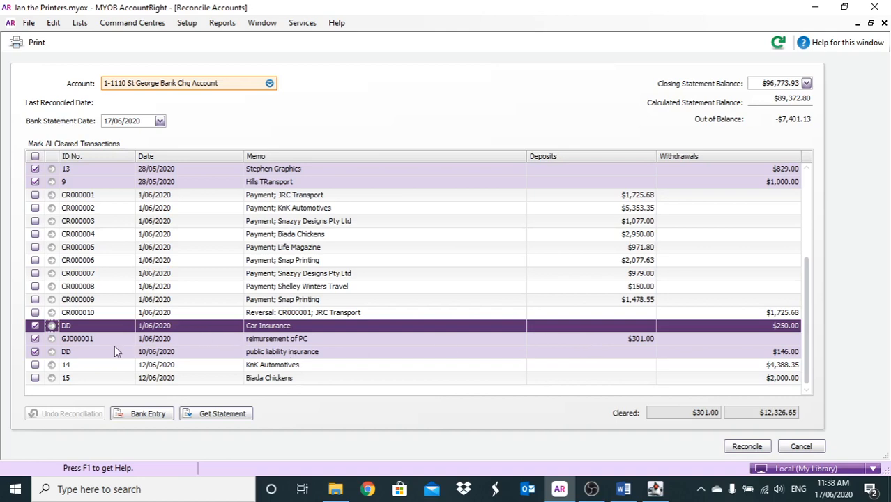
left_click(55, 338)
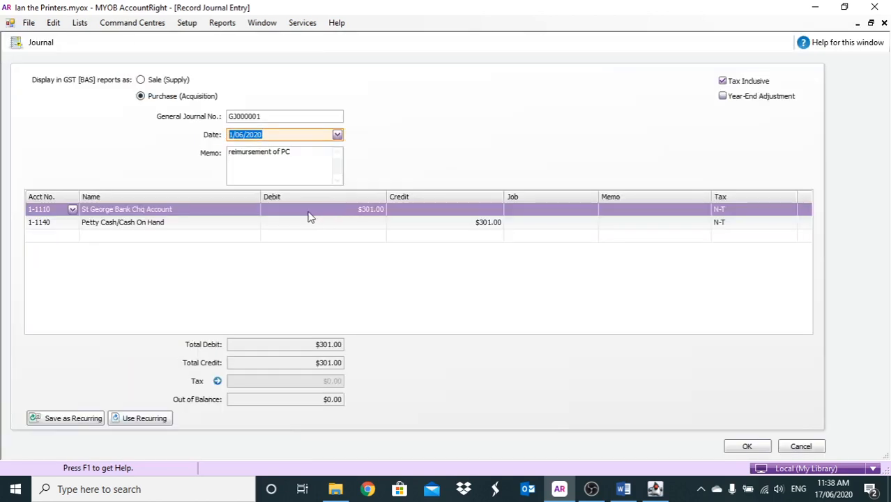
left_click(309, 210)
key("ctrl+x")
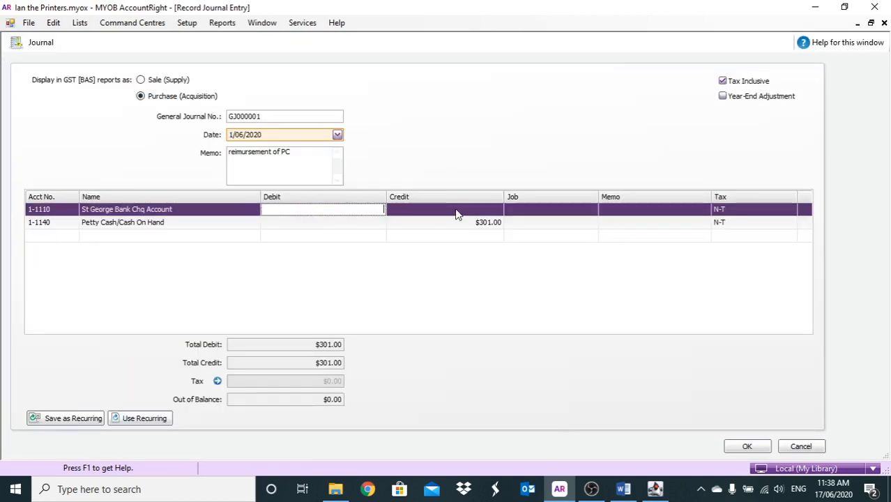
left_click(457, 209)
key("ctrl+v")
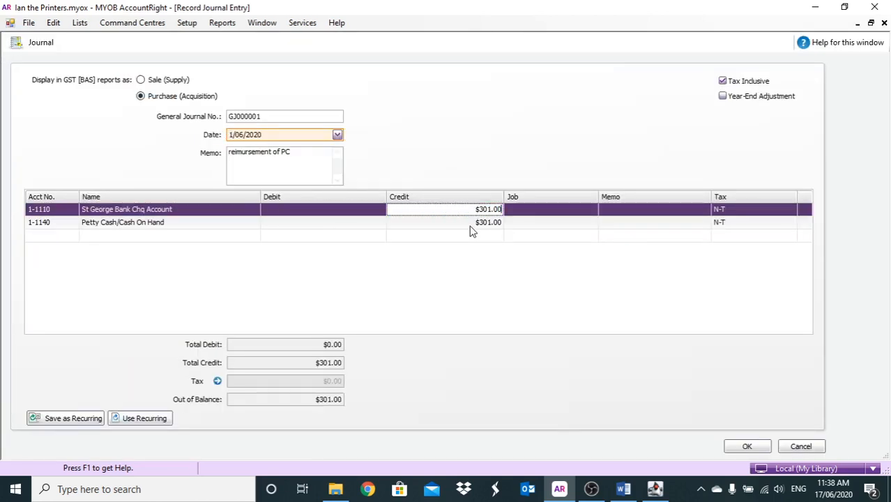
- Switch the Petty Cash/Cash On Hand line to a $301.00 debit, save the journal and mark the reimbursement as cleared again
left_click(471, 225)
left_click(335, 223)
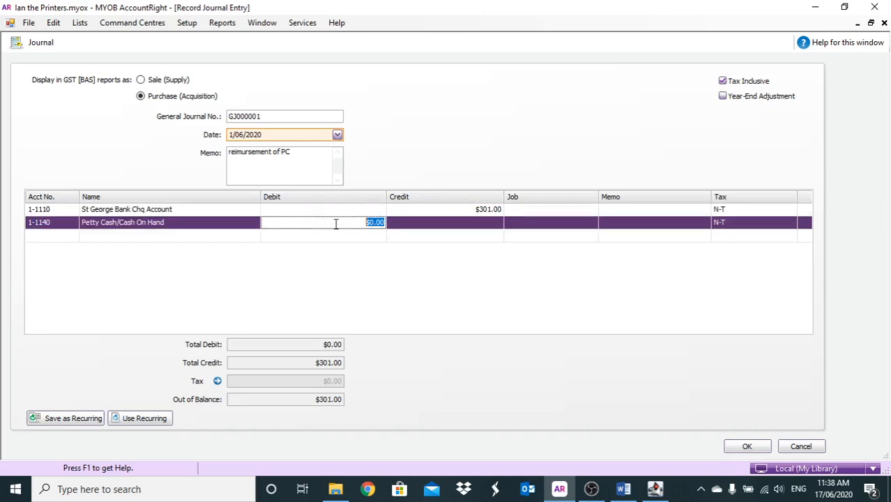
key("ctrl+v")
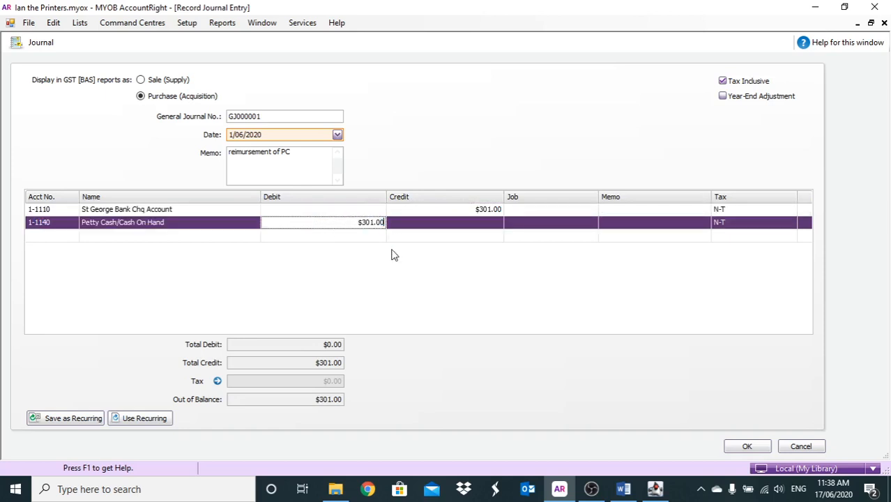
left_click(747, 445)
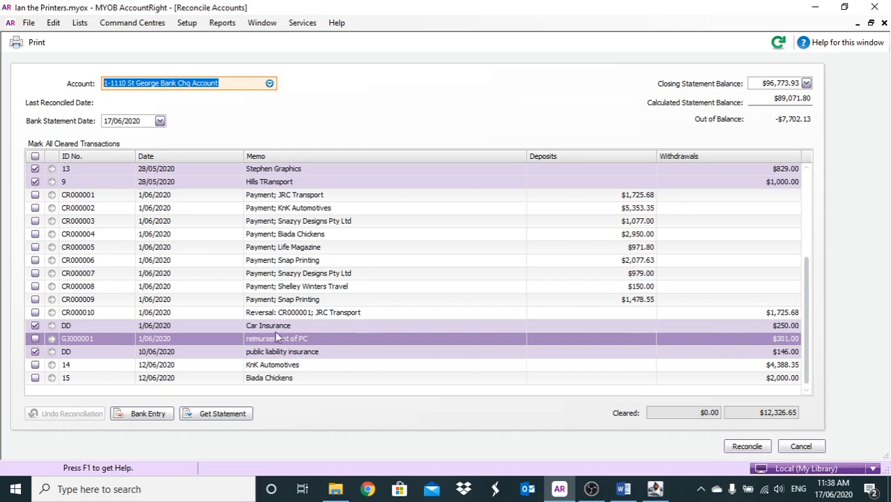
left_click(37, 338)
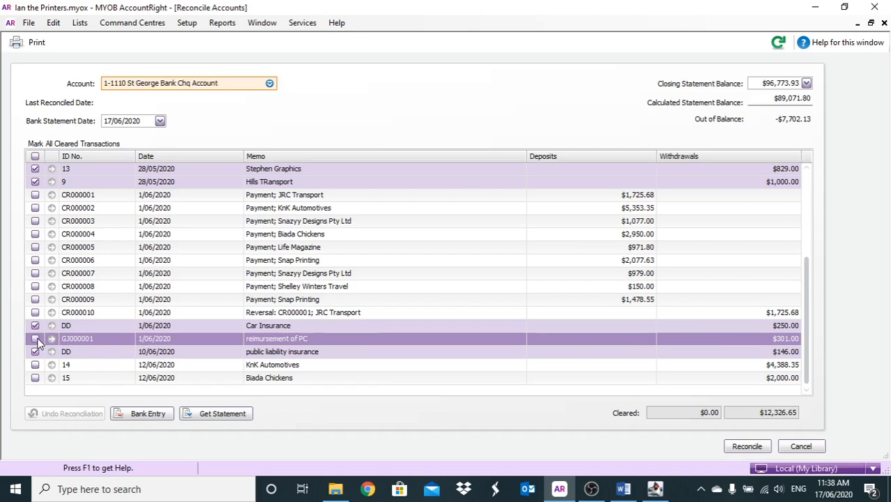
left_click(36, 339)
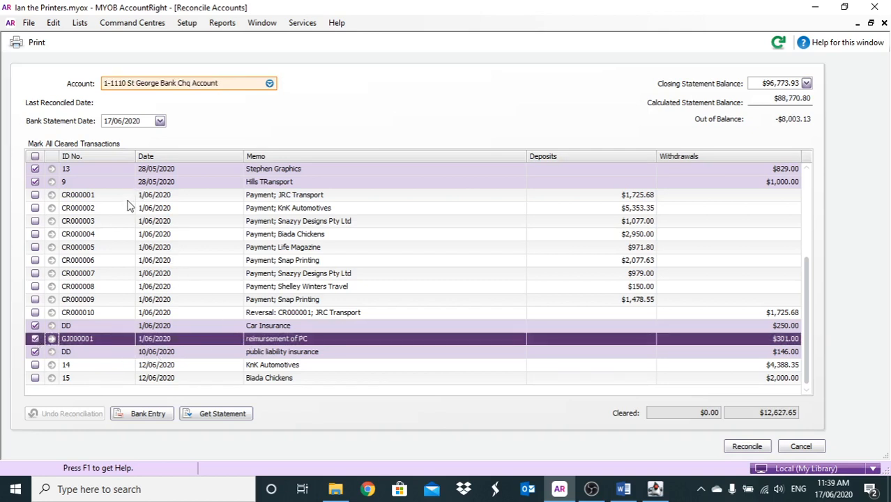
- Mark the customer payments CR000001 to CR000009 and the JRC Transport reversal CR000010 as cleared
left_click(35, 196)
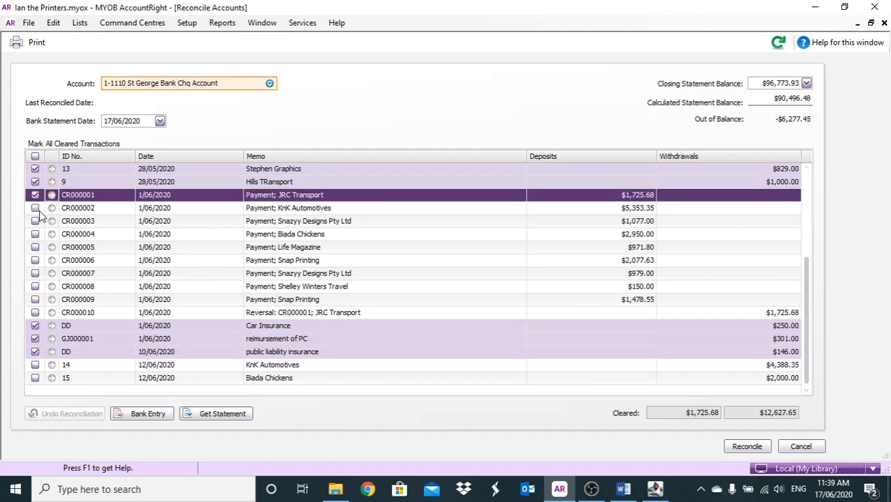
left_click(35, 208)
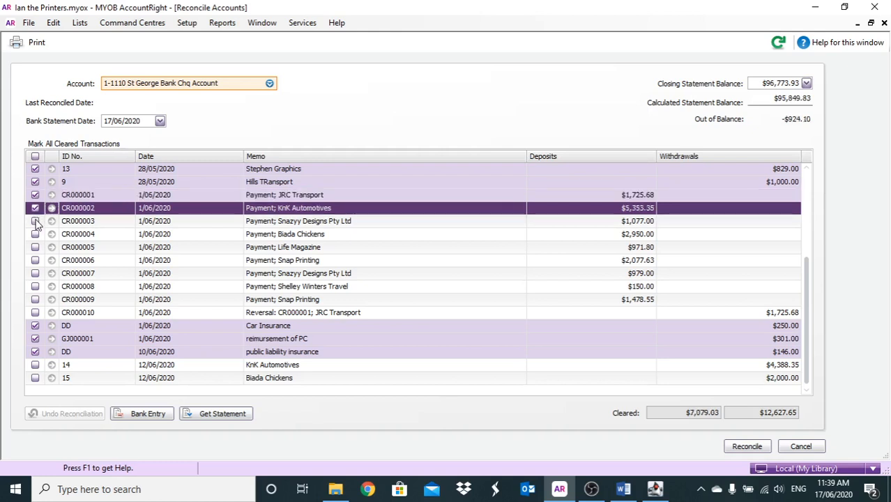
left_click(36, 222)
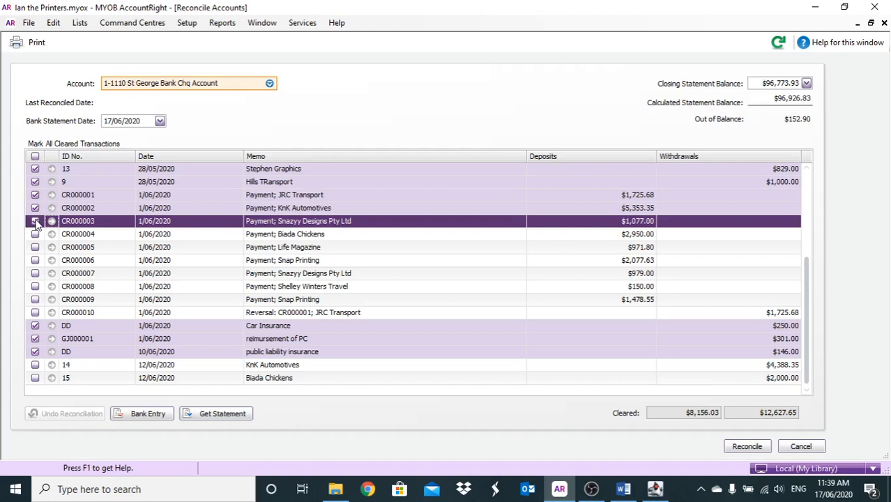
left_click(35, 235)
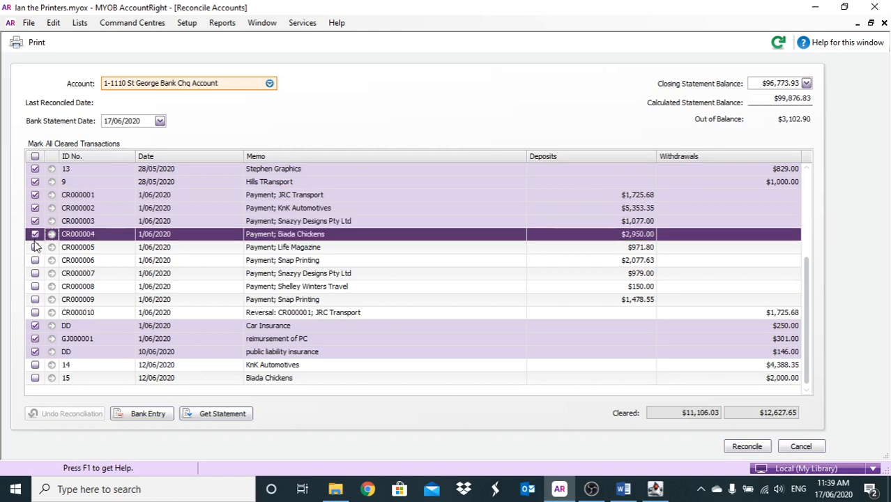
left_click(36, 248)
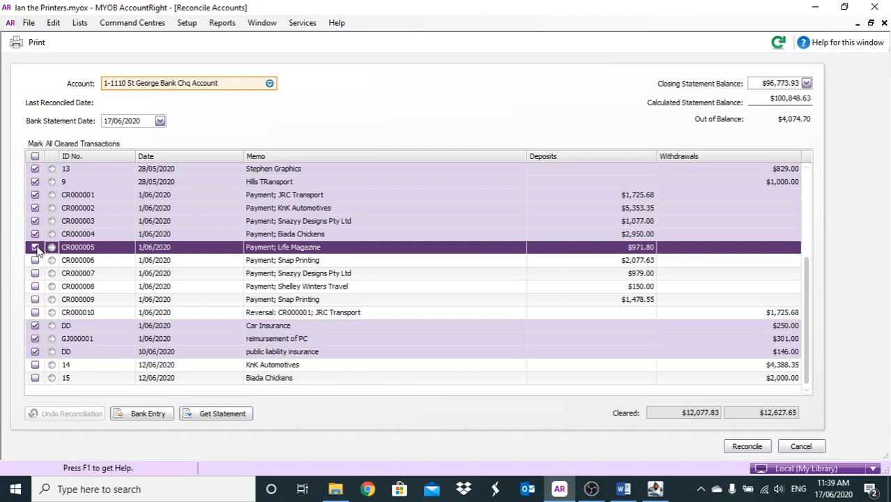
left_click(35, 261)
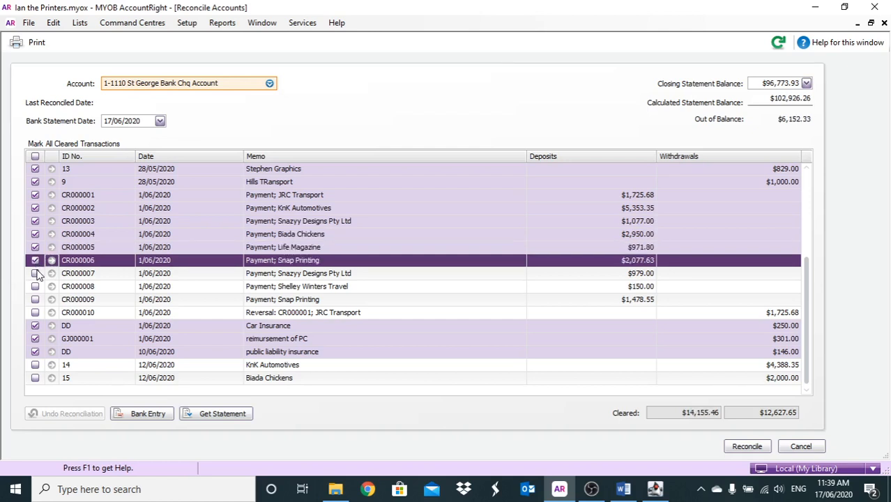
left_click(35, 273)
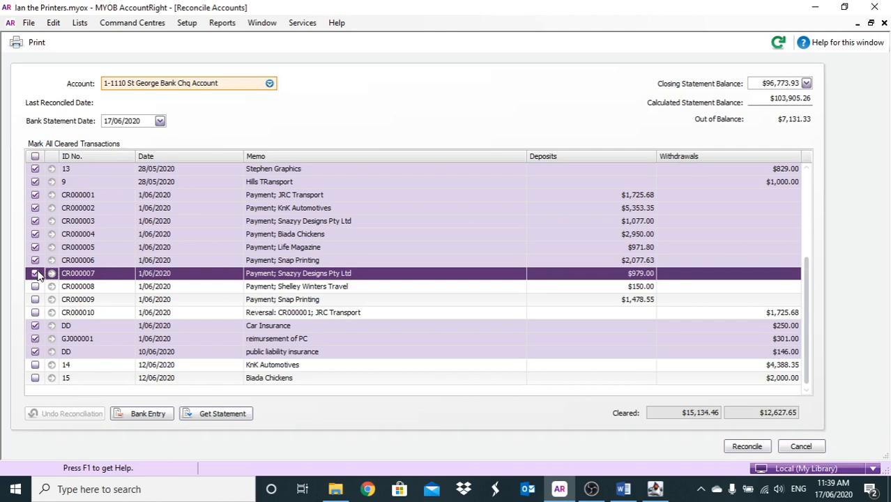
left_click(36, 286)
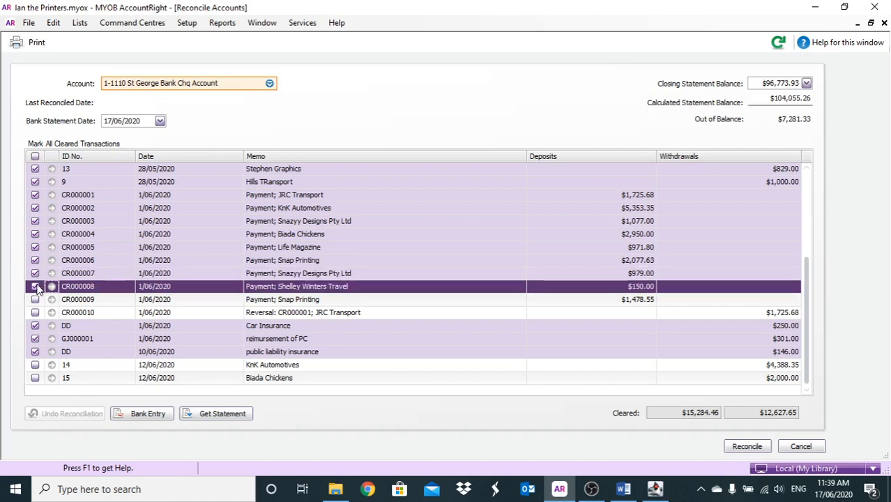
left_click(36, 299)
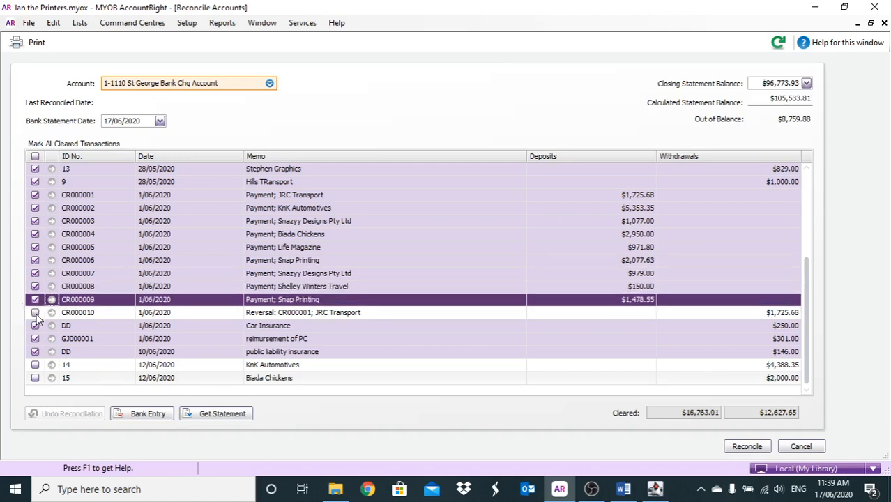
left_click(36, 313)
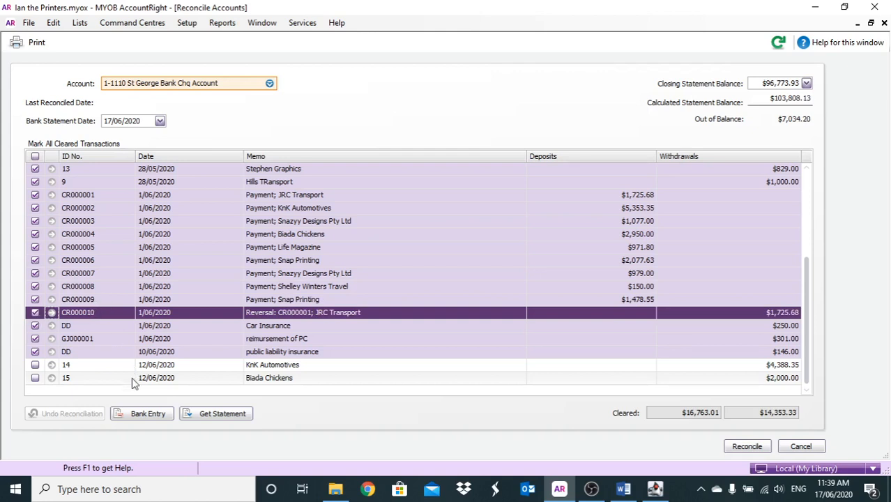
- Start a bank entry with a $35.00 service charge allocated to the Bank Fees expense account
left_click(138, 413)
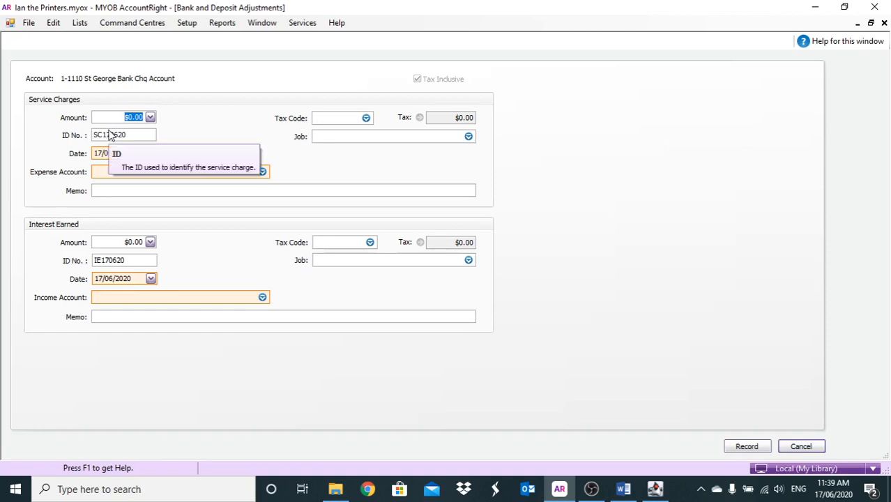
type("35")
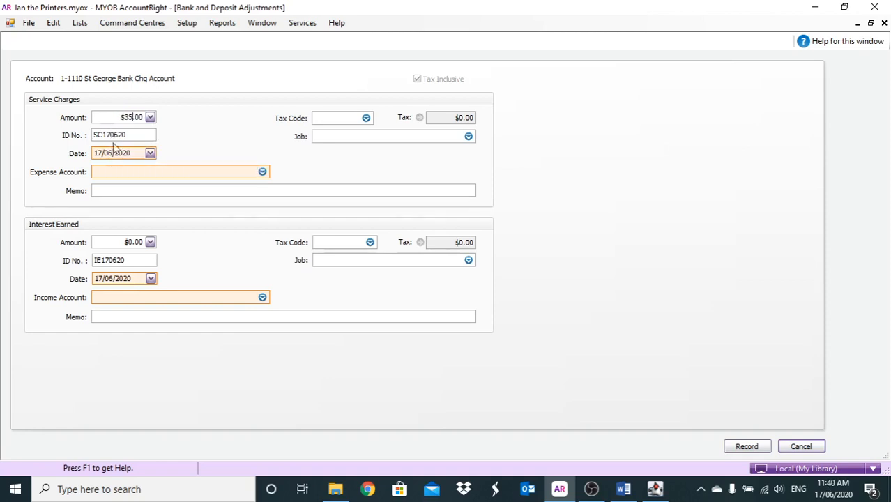
left_click(120, 172)
left_click(259, 172)
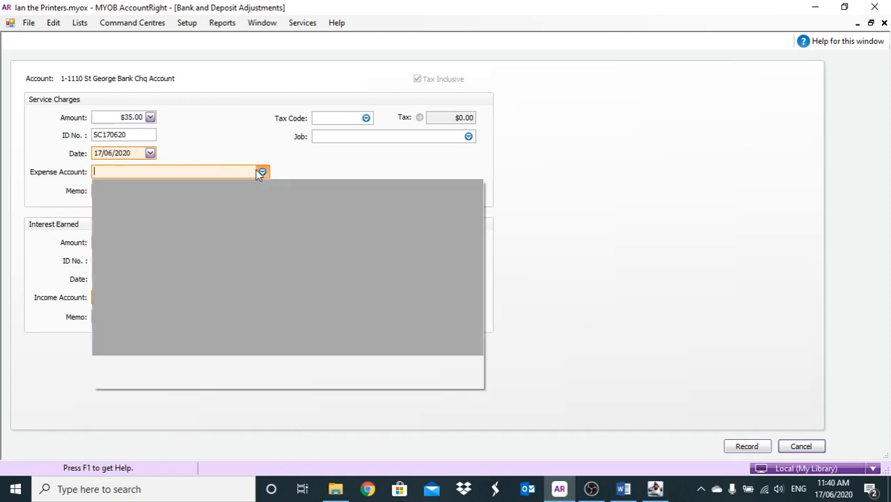
double_click(213, 229)
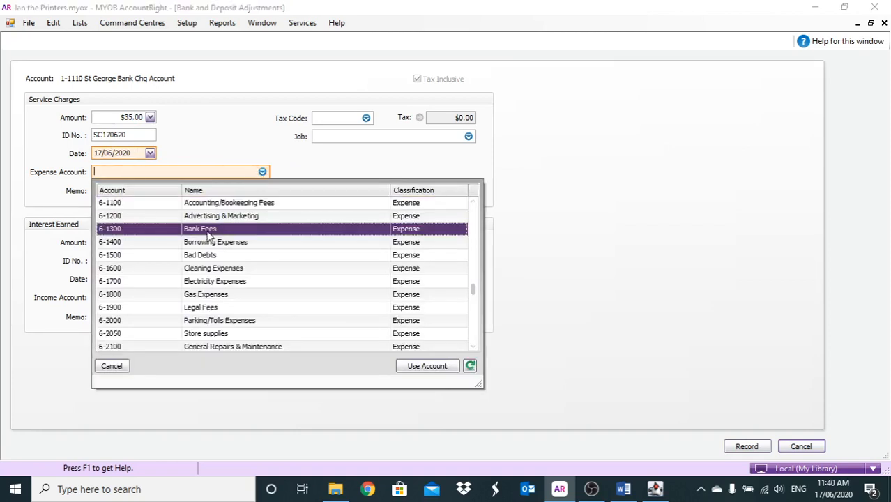
- Enter "bank fee" as the service charge memo and record the bank entry
left_click(121, 191)
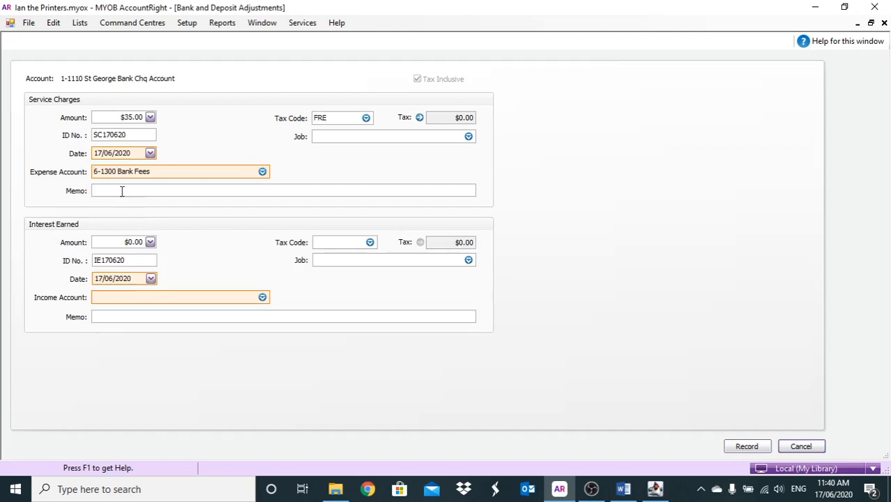
type("bank fee")
left_click(746, 446)
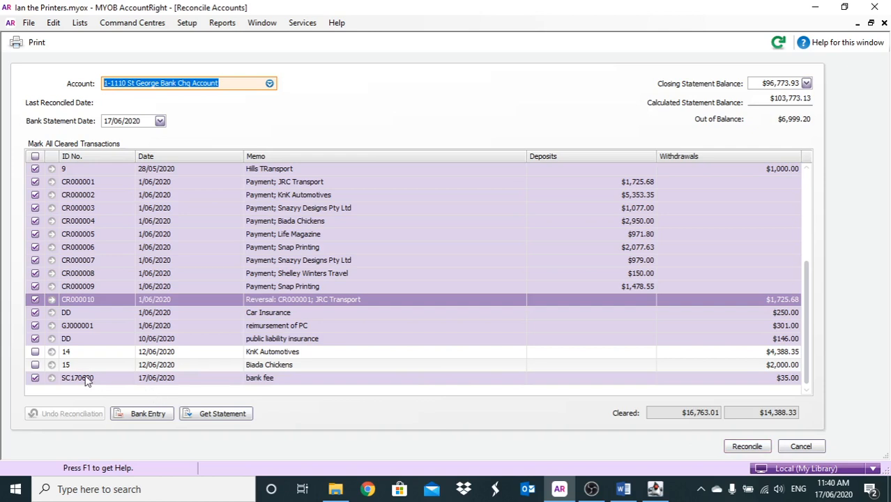
- Set the closing statement balance to $103,773.13
left_click(758, 83)
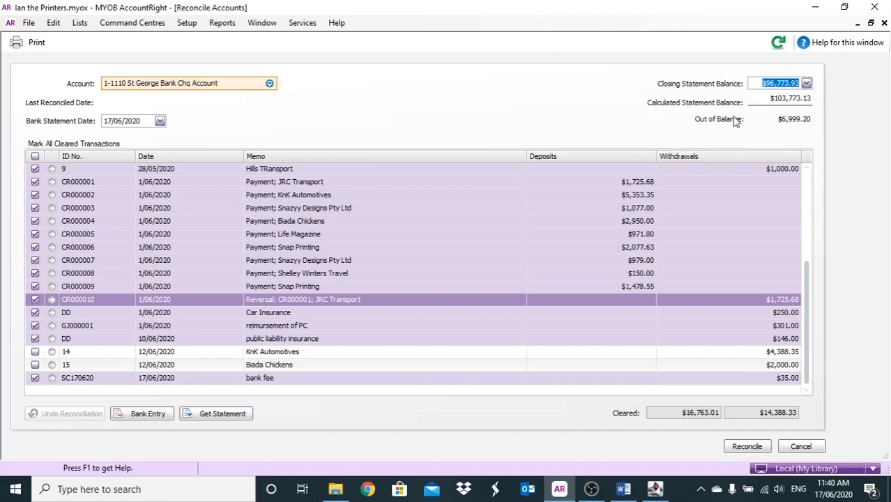
type("10")
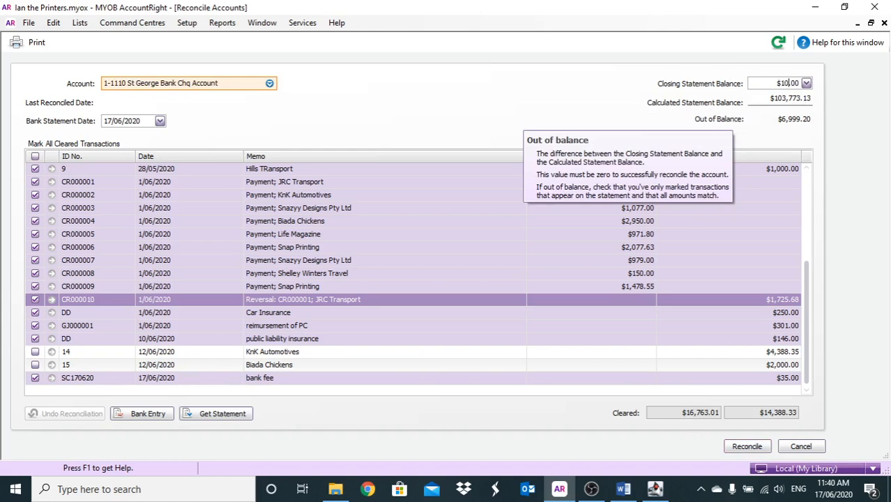
type("3,773.13")
key("Tab")
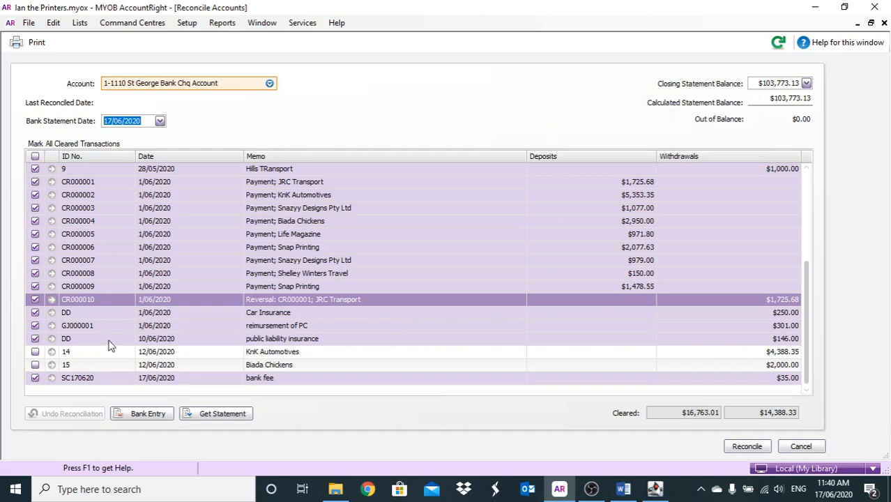
- Unmark the bank fee withdrawal SC170620 and mark it as cleared again
left_click(36, 377)
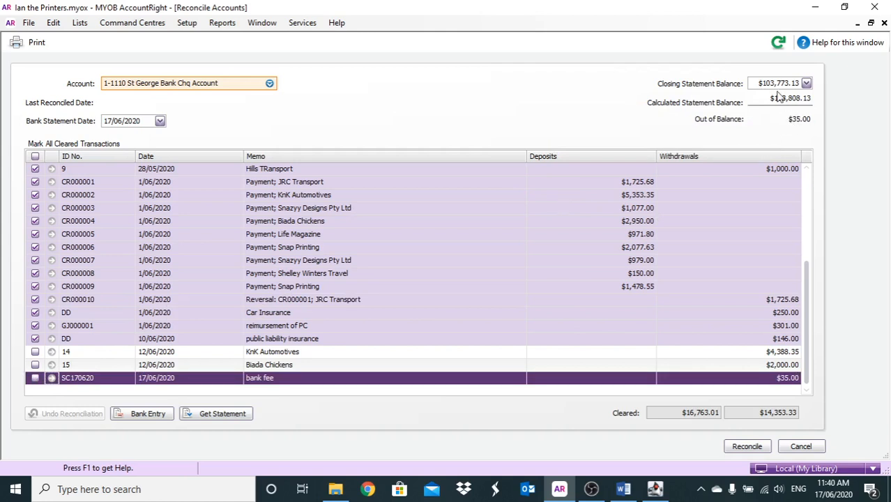
mouse_move(773, 100)
left_click(35, 378)
mouse_move(777, 85)
- Review the marked transactions, start the reconciliation and generate its Reconciliation Report
scroll(544, 258, "up", 4)
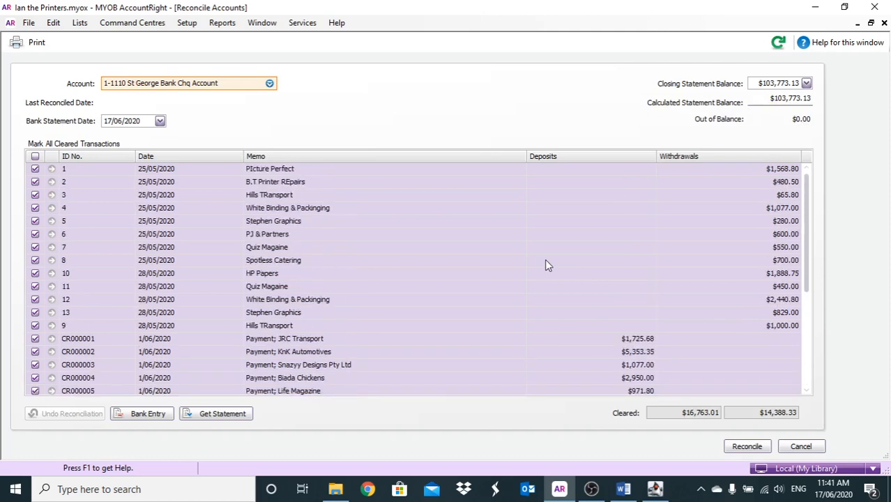
scroll(544, 258, "down", 4)
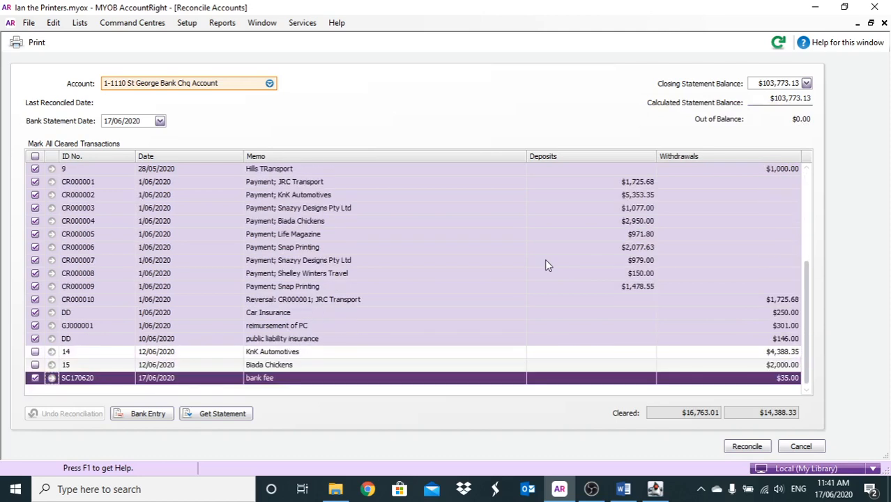
left_click(746, 446)
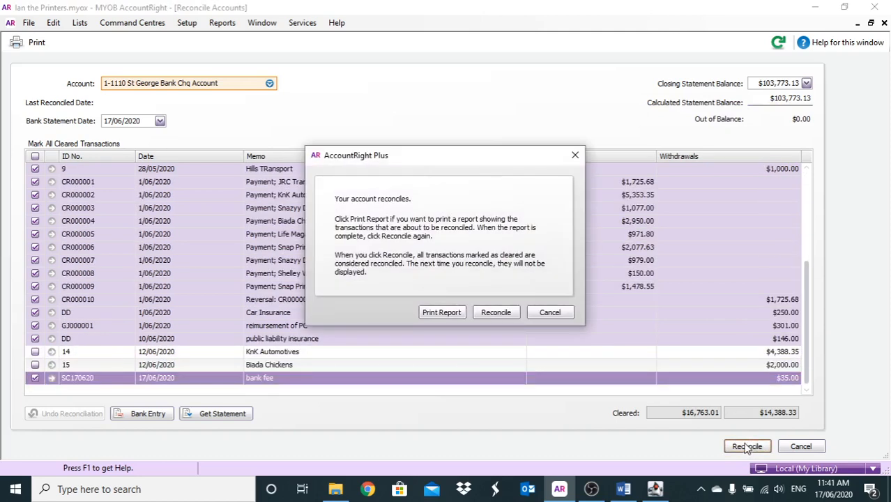
left_click(432, 313)
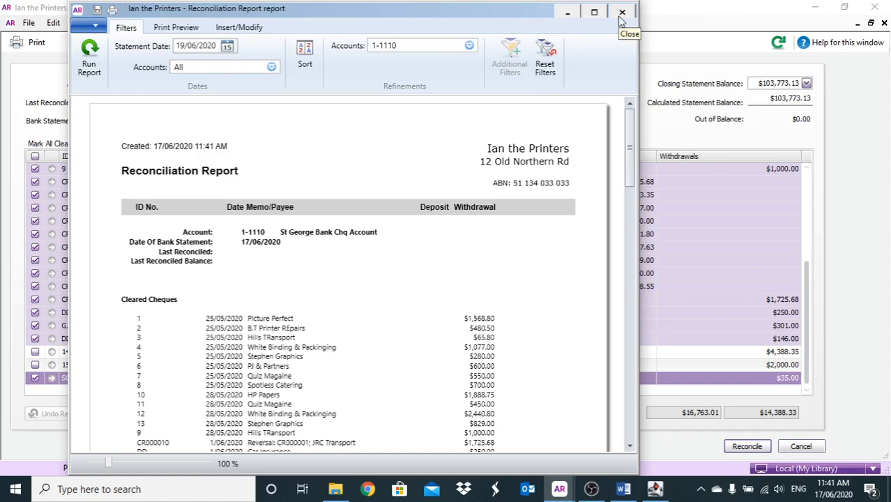
- Examine the cleared cheques, cleared deposits and outstanding cheques in the Reconciliation Report, and close the report
scroll(486, 168, "down", 1)
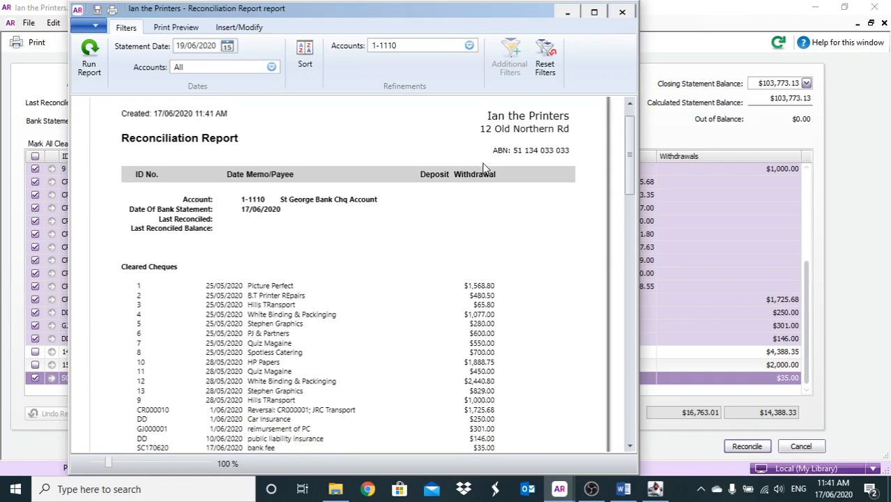
scroll(352, 272, "down", 2)
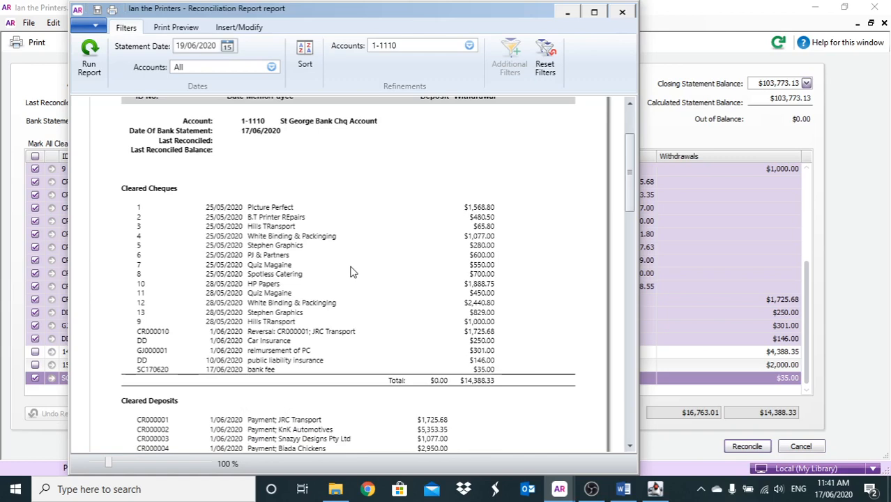
scroll(352, 271, "down", 1)
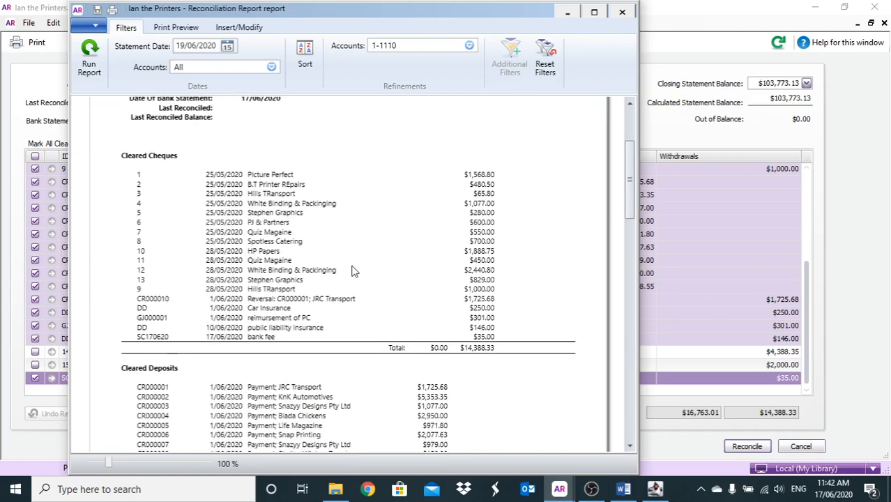
scroll(352, 272, "up", 2)
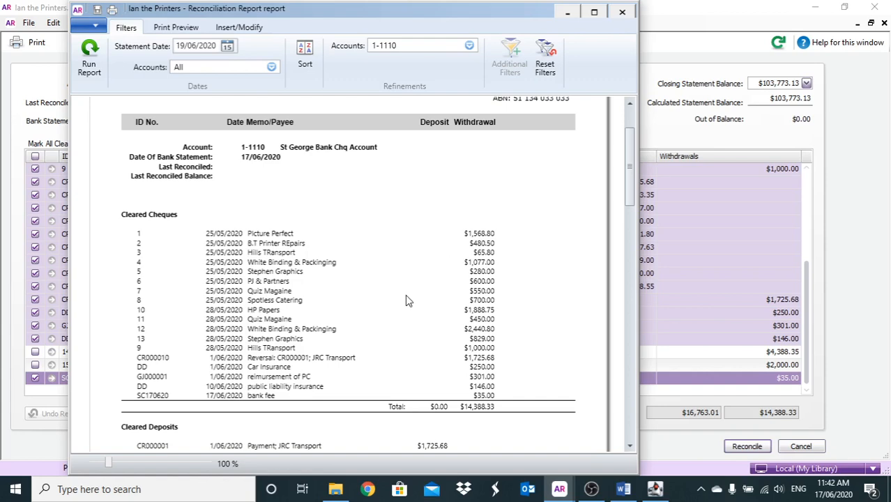
scroll(408, 299, "down", 3)
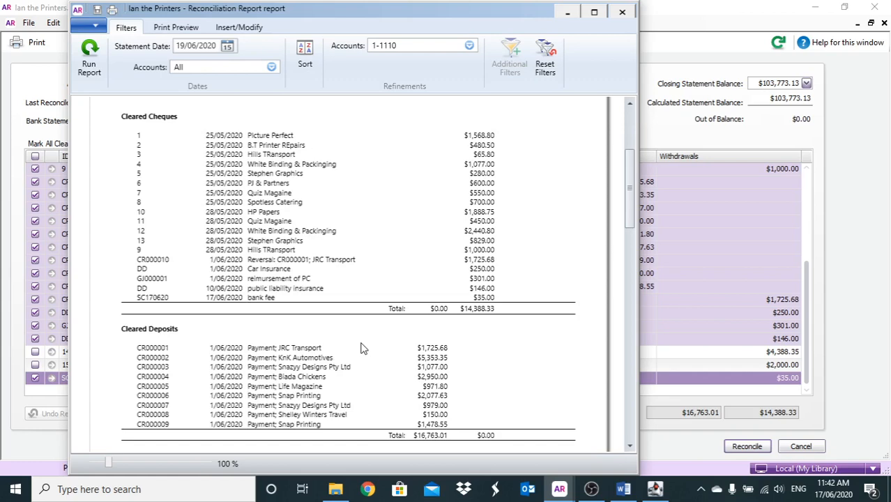
scroll(361, 348, "down", 2)
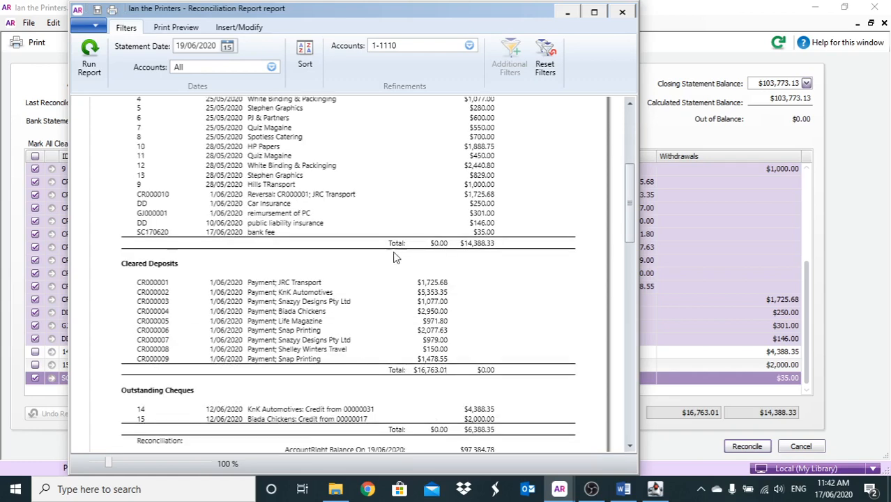
scroll(395, 258, "up", 1)
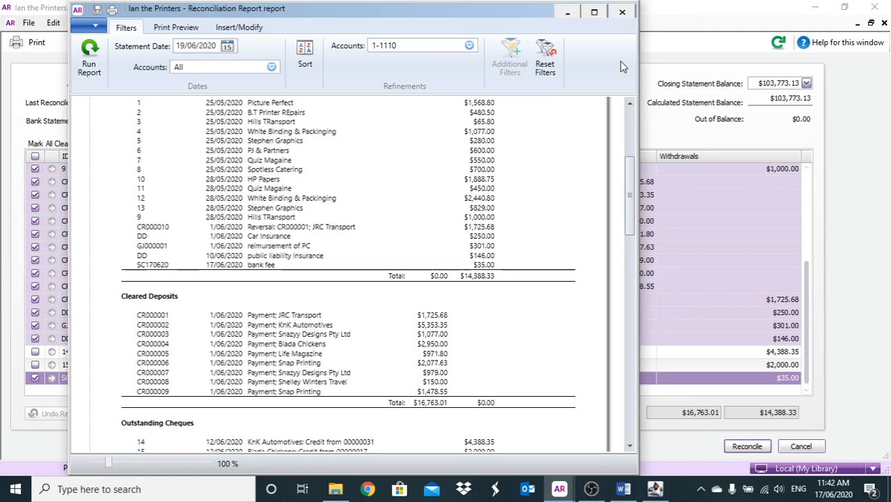
left_click(622, 12)
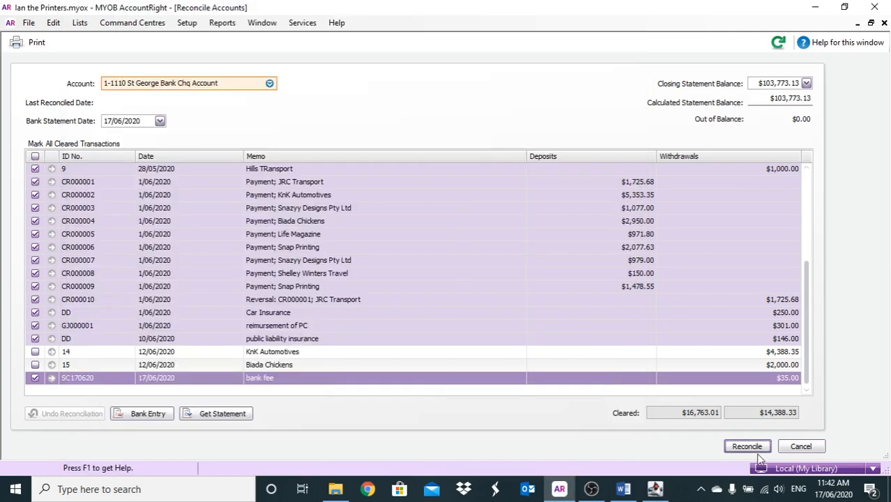
- Check the transaction list once more and finalise the reconciliation of the St George Bank Chq Account without printing another report
scroll(556, 231, "up", 5)
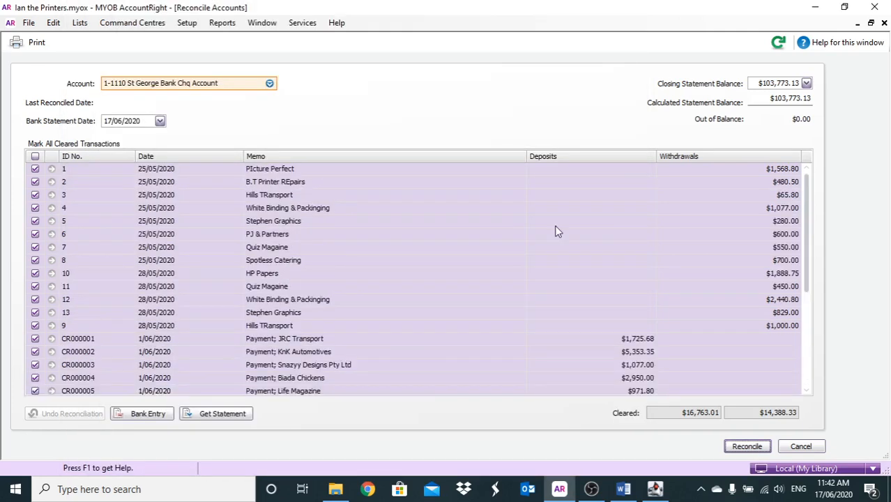
scroll(555, 231, "down", 4)
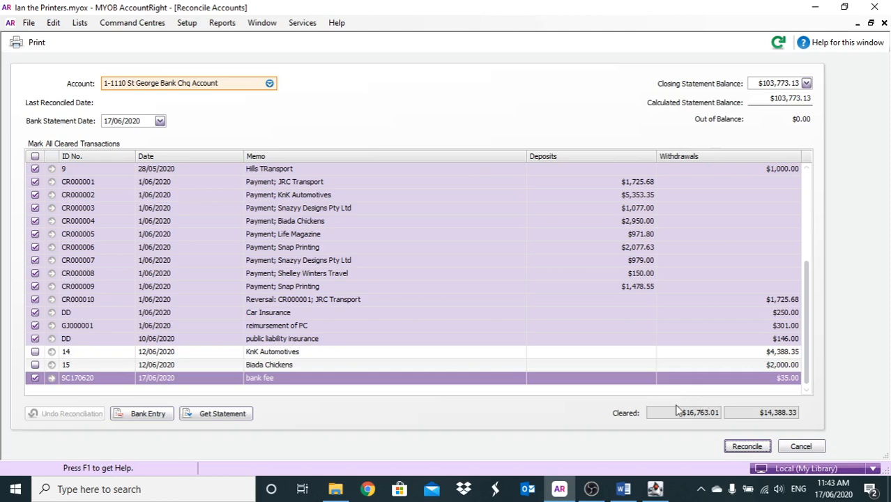
left_click(746, 445)
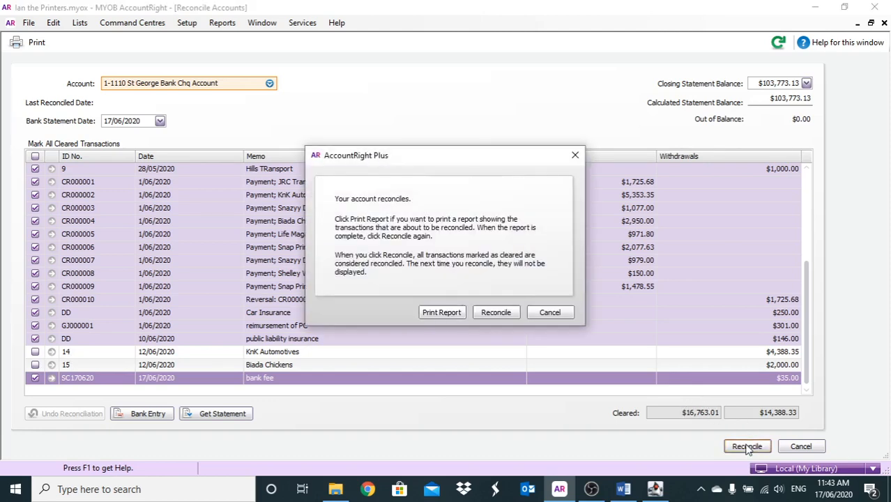
left_click(508, 312)
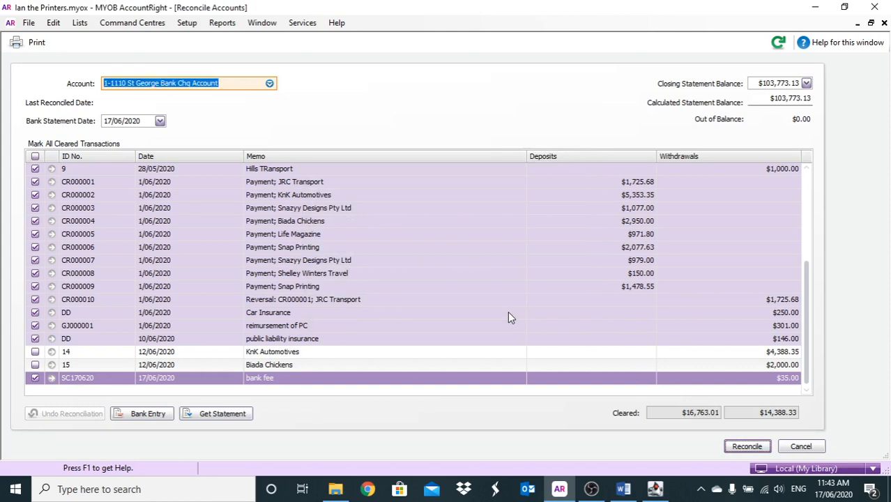